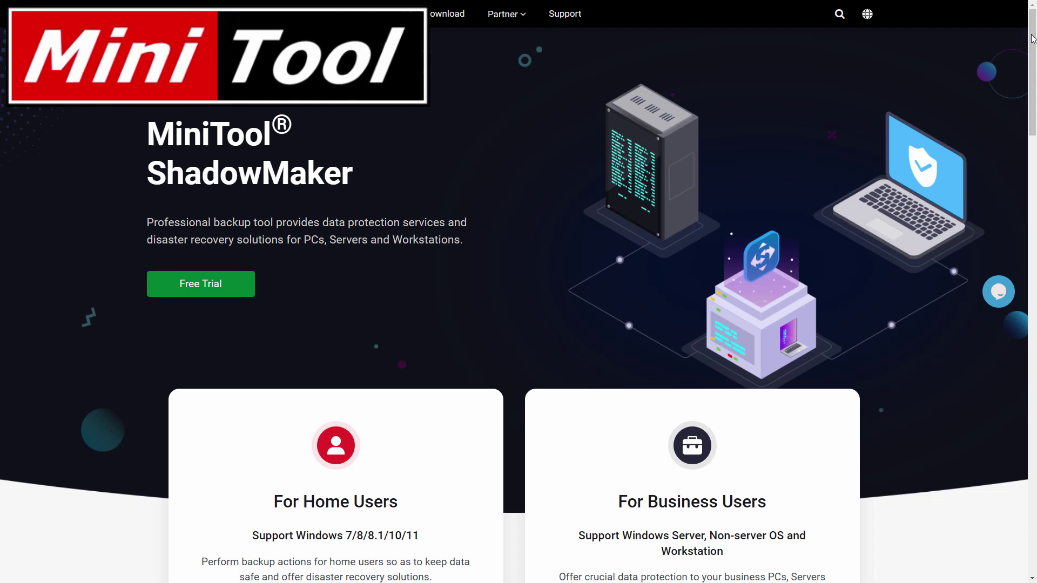
Scroll the ShadowMaker product page, then bring up the ShadowMaker Home dashboard.
left_click_drag(1033, 31, 1035, 143)
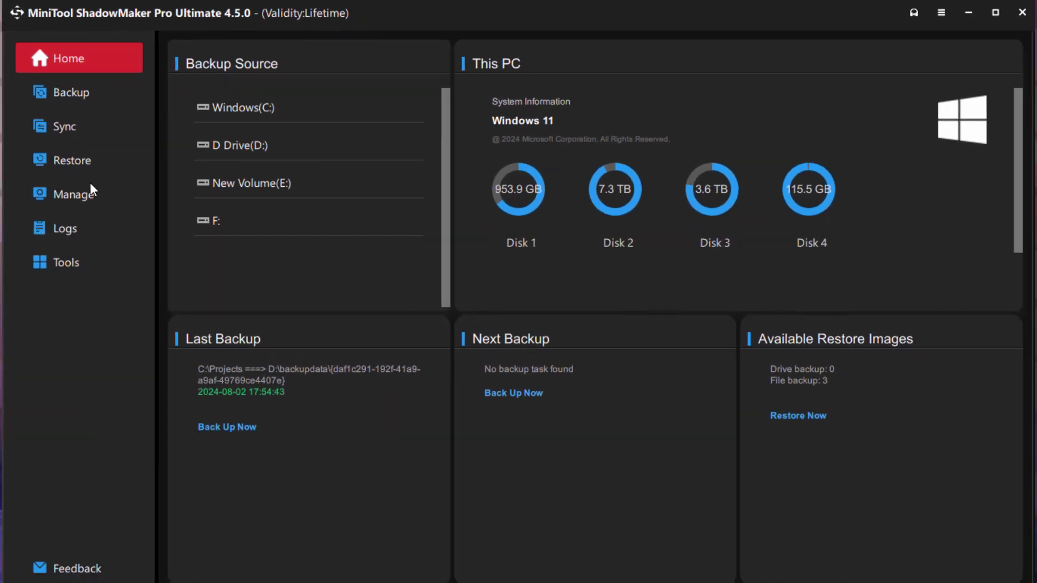
Make C:\Elements+ the only backup source, unticking the Boot and Download-C folders.
left_click(68, 96)
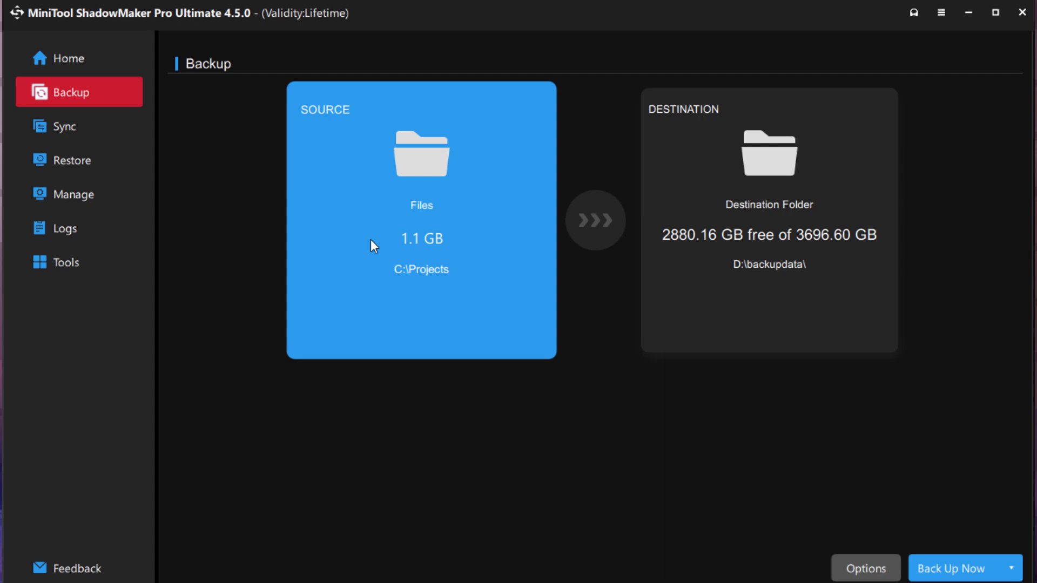
left_click(464, 216)
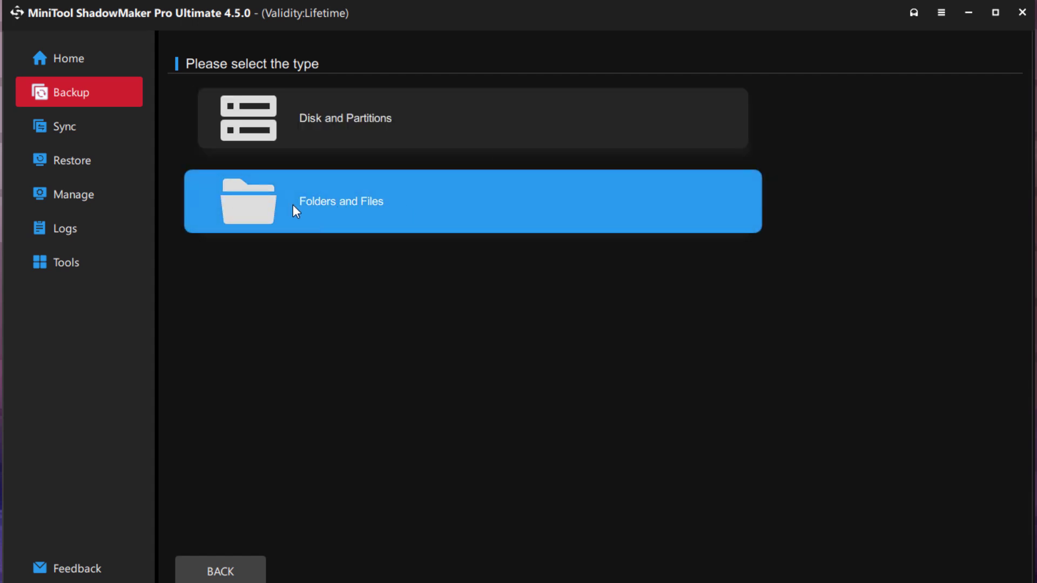
left_click(293, 206)
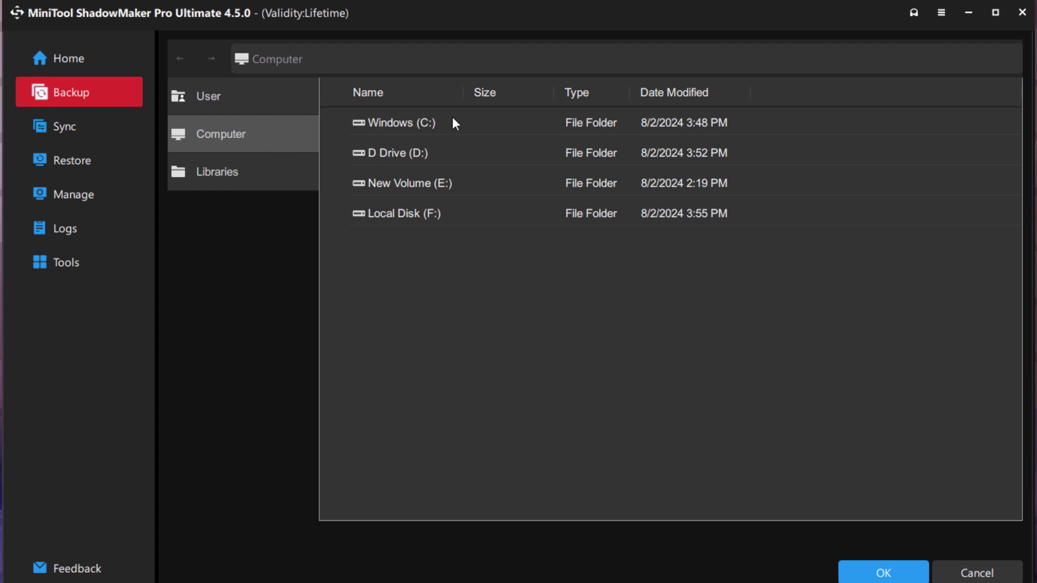
double_click(408, 123)
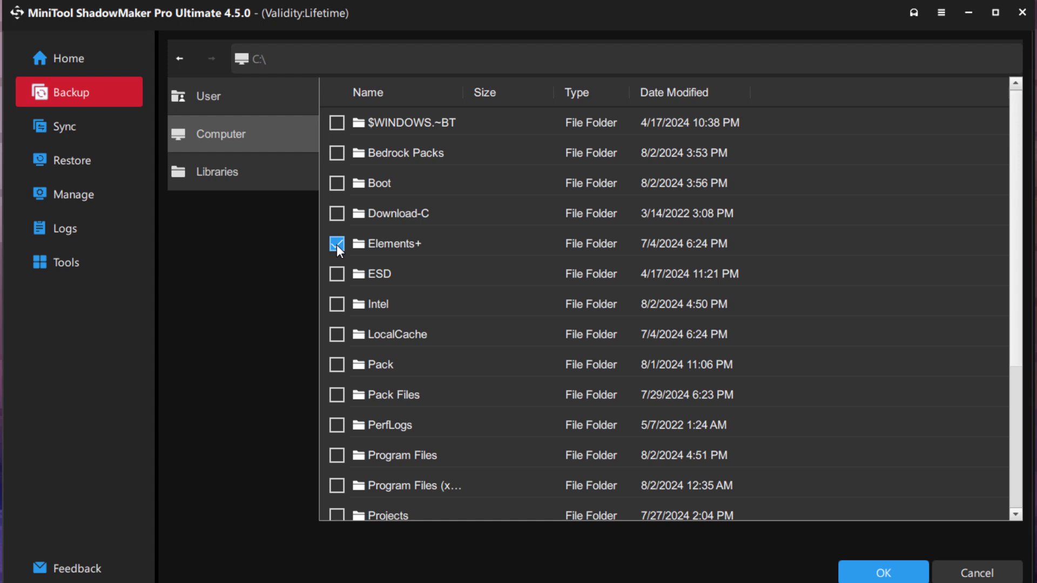
left_click(337, 184)
left_click(336, 213)
left_click(885, 569)
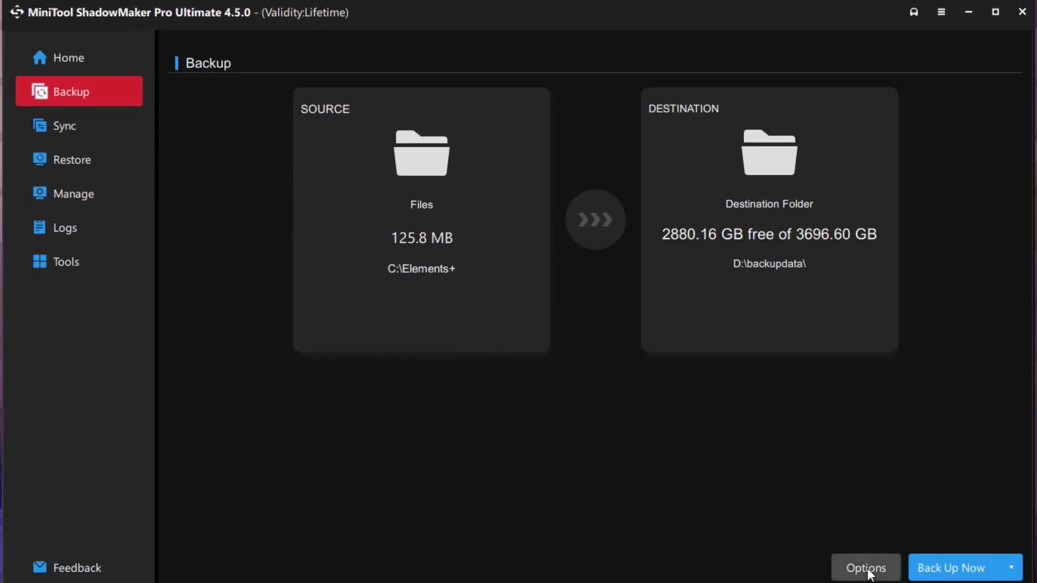
Try Medium and High compression, leave it at None, and review password and scheme settings.
left_click(869, 570)
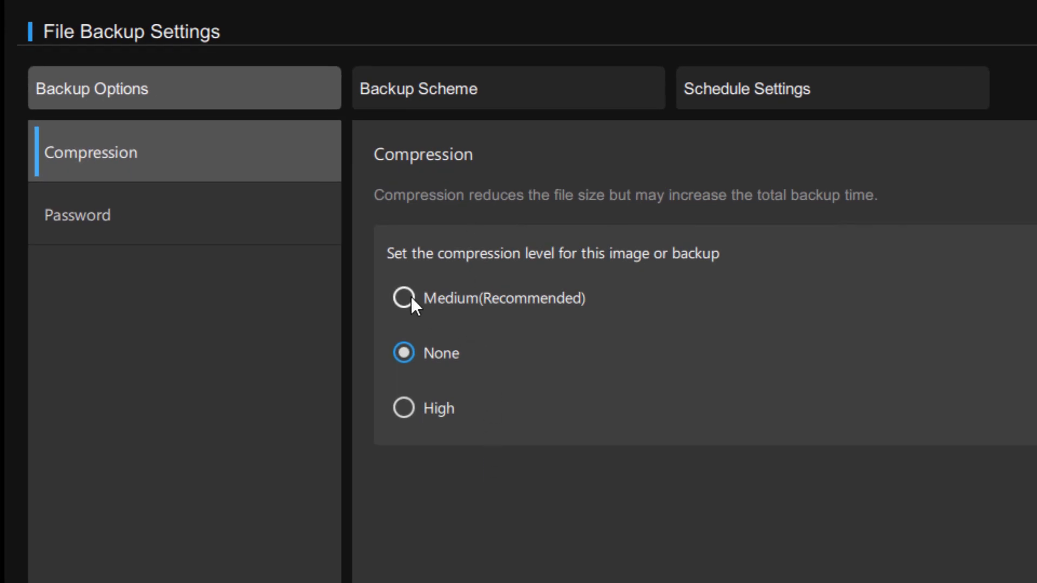
left_click(409, 297)
left_click(407, 402)
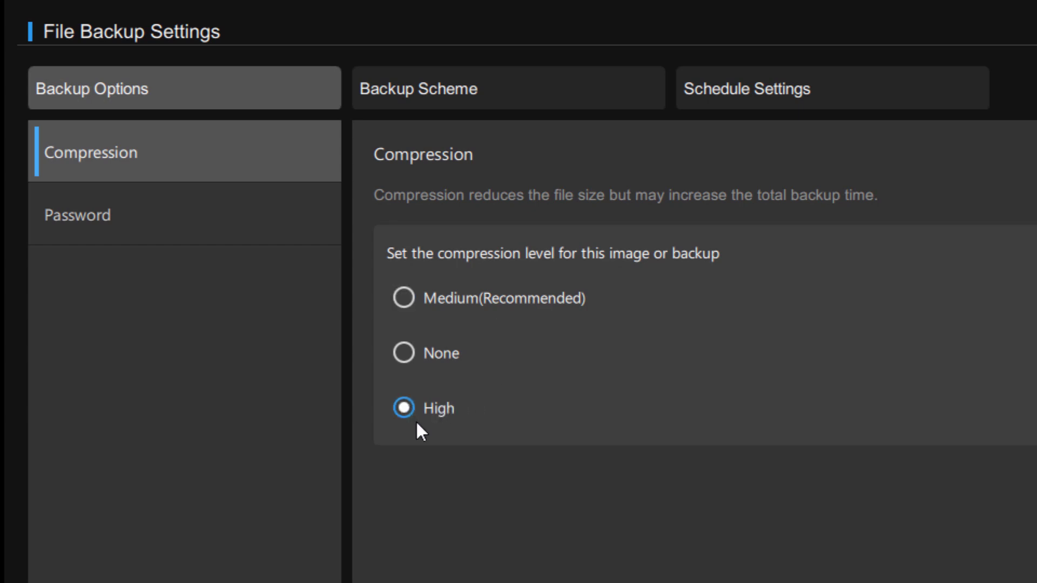
left_click(406, 355)
left_click(264, 228)
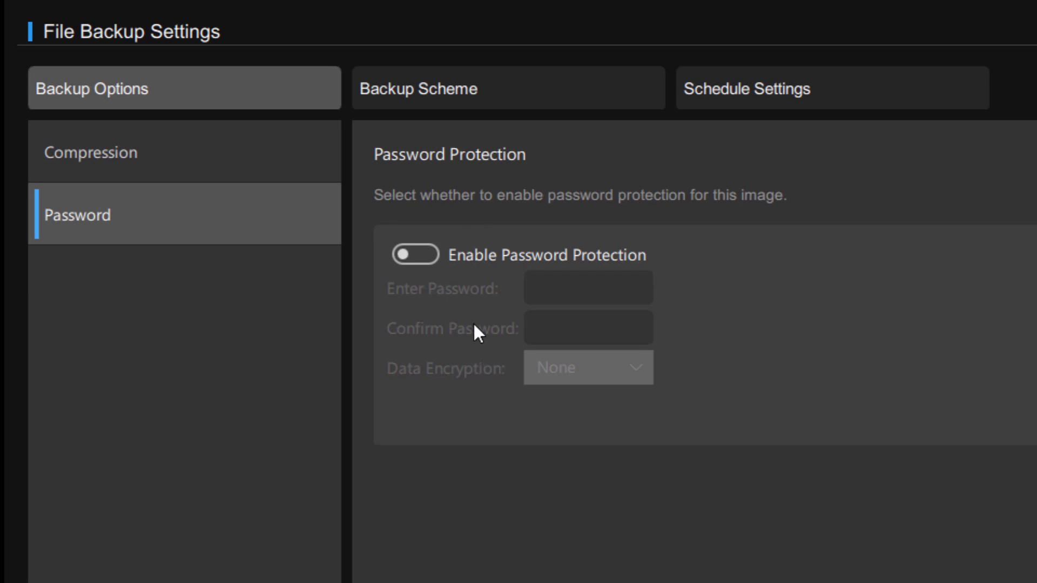
left_click(542, 93)
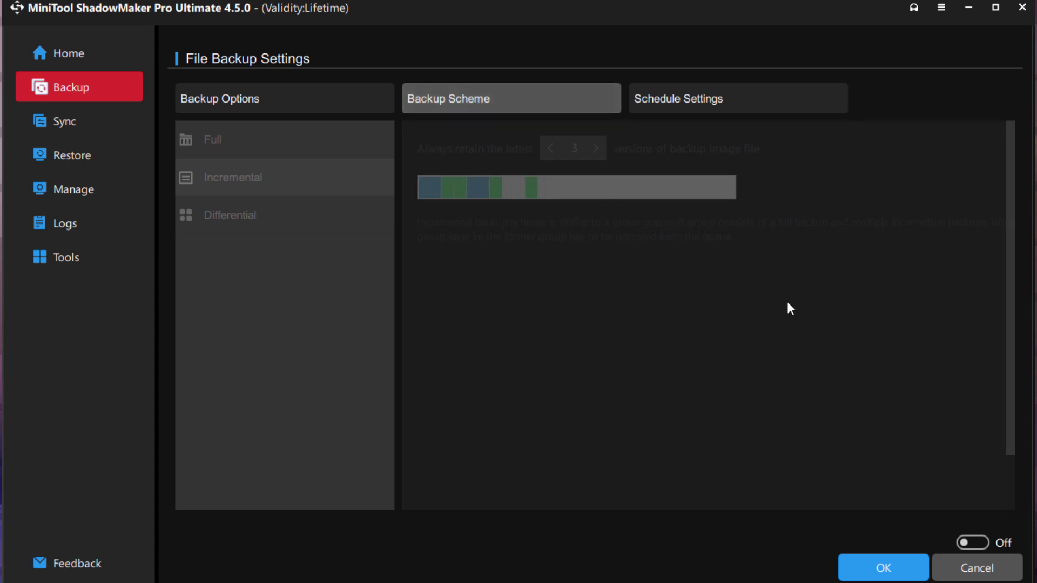
Turn on the backup scheme and settle on Incremental after trying Full and Differential.
left_click(984, 542)
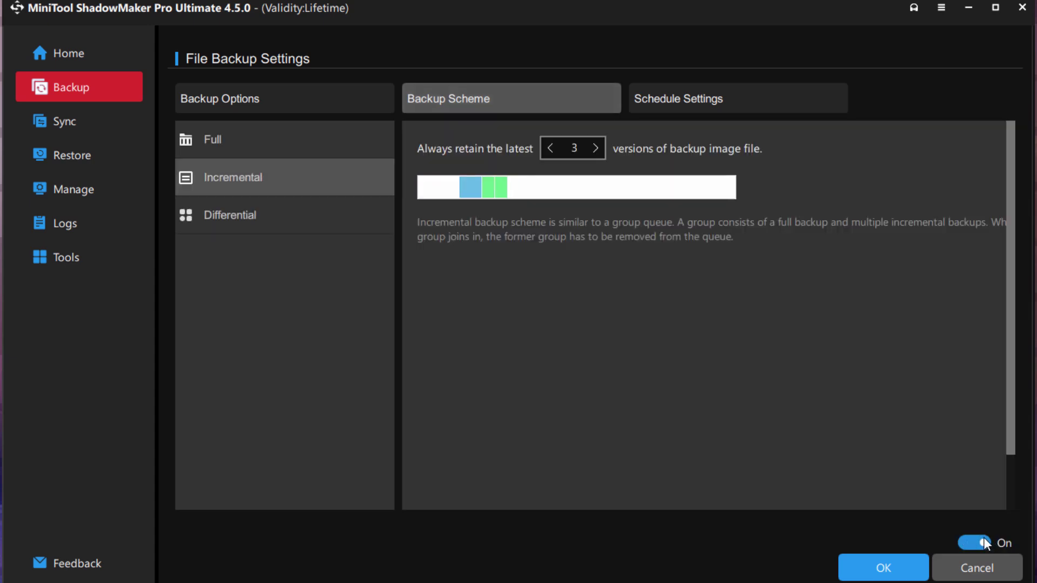
left_click(243, 143)
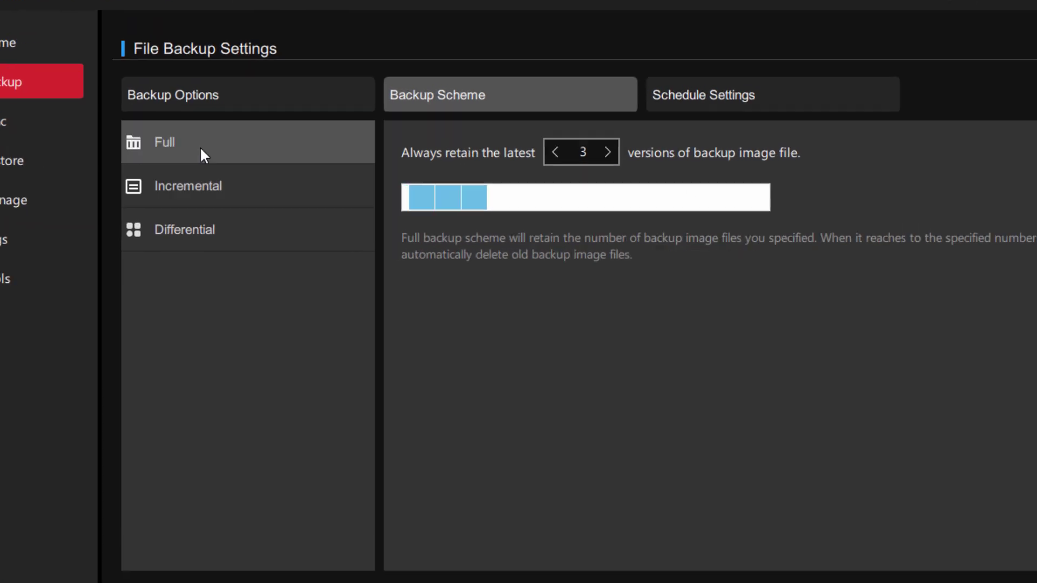
left_click(276, 189)
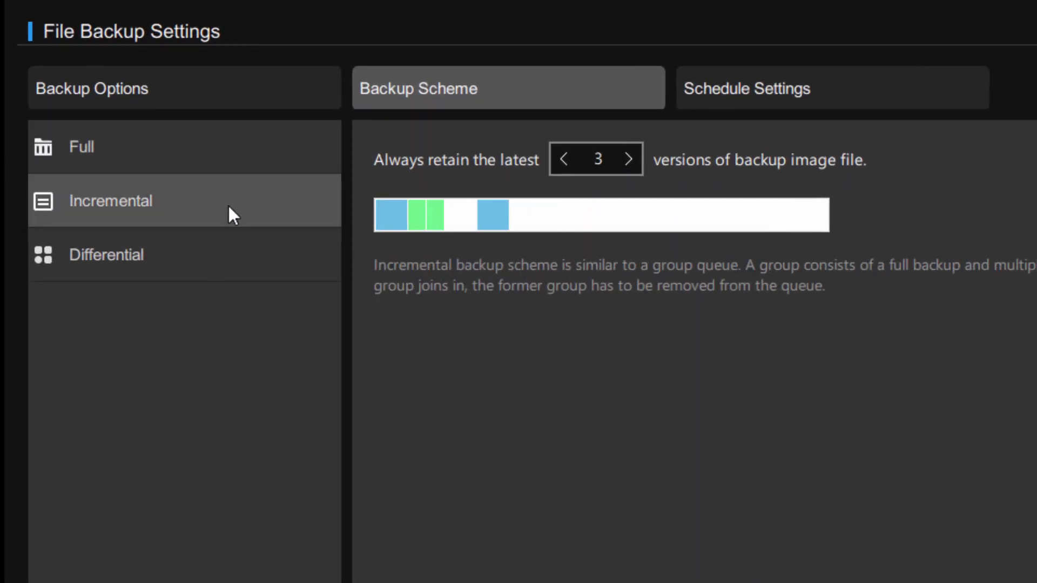
left_click(219, 249)
left_click(200, 143)
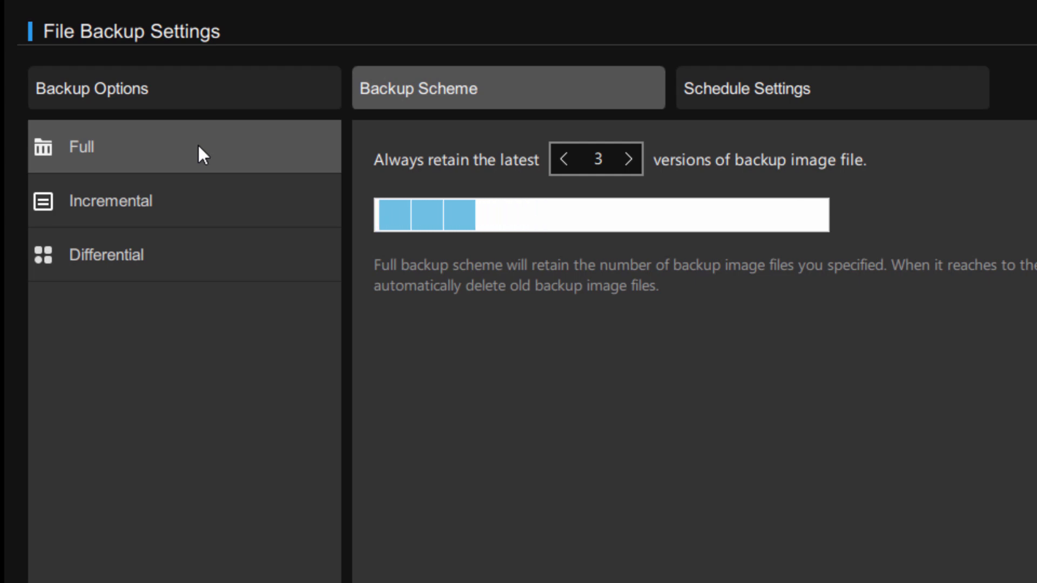
left_click(200, 202)
left_click(179, 155)
left_click(200, 209)
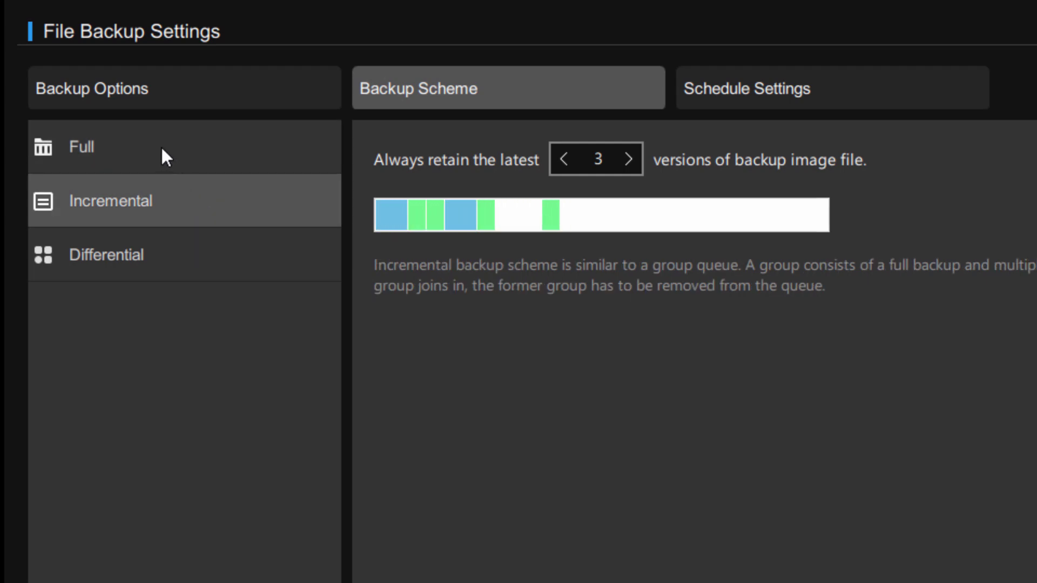
left_click(175, 146)
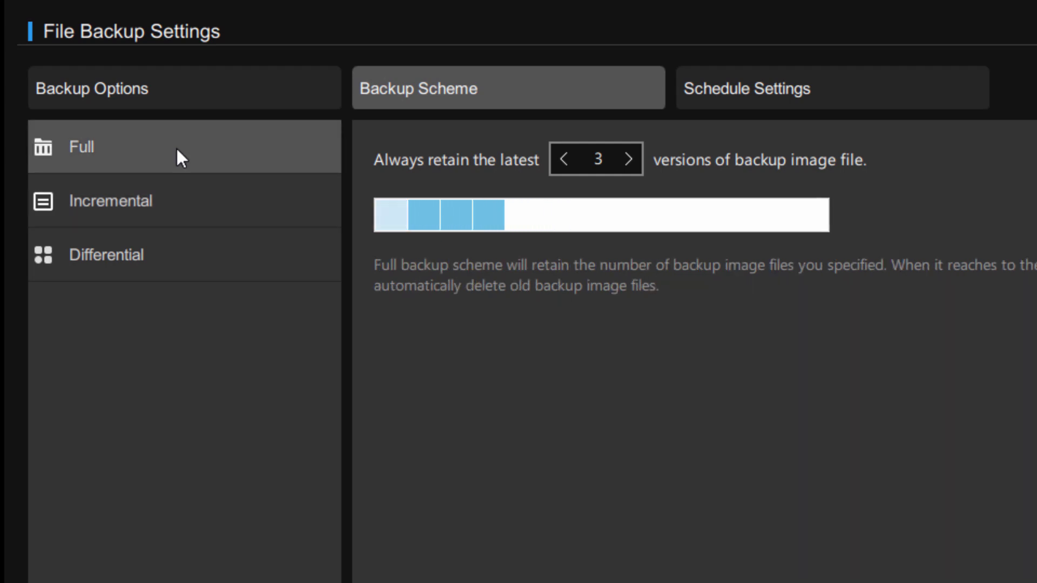
left_click(189, 191)
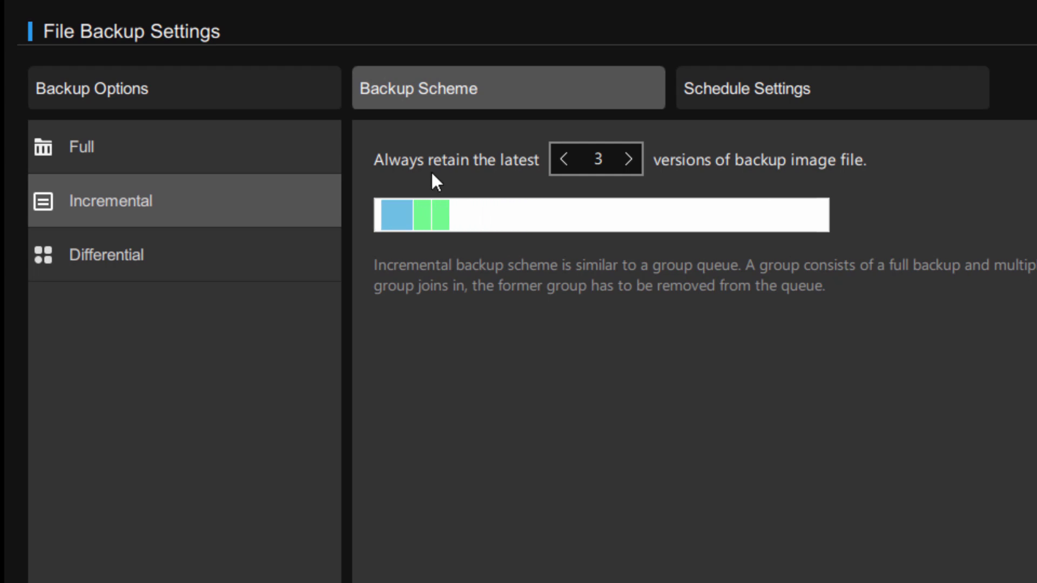
Keep the retained image versions at 3 after trying 4 and 5.
left_click(627, 159)
left_click(627, 159)
left_click(623, 159)
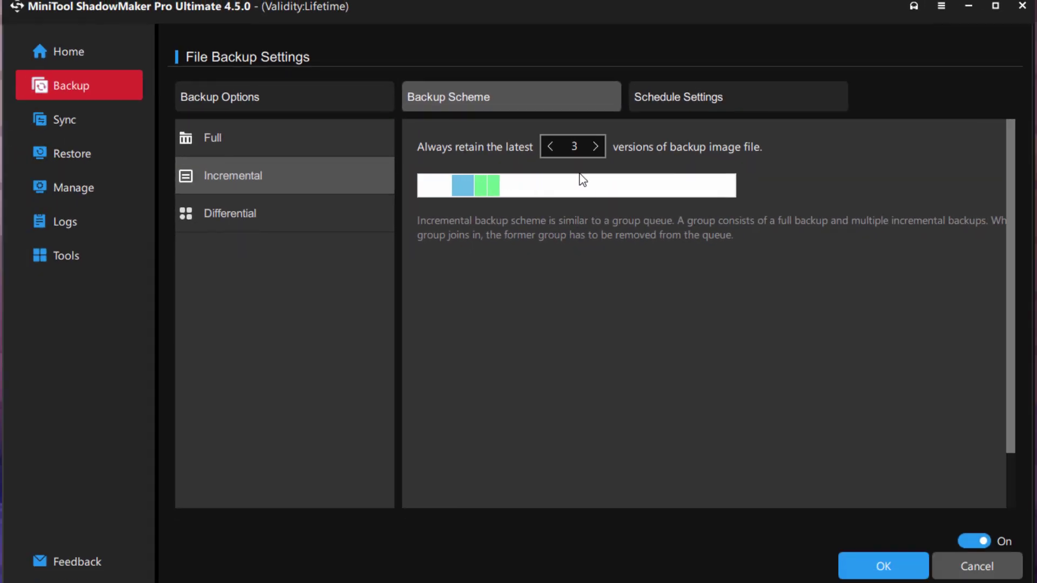
Try hourly and daily schedule options, then leave the backup schedule switched off.
left_click(699, 102)
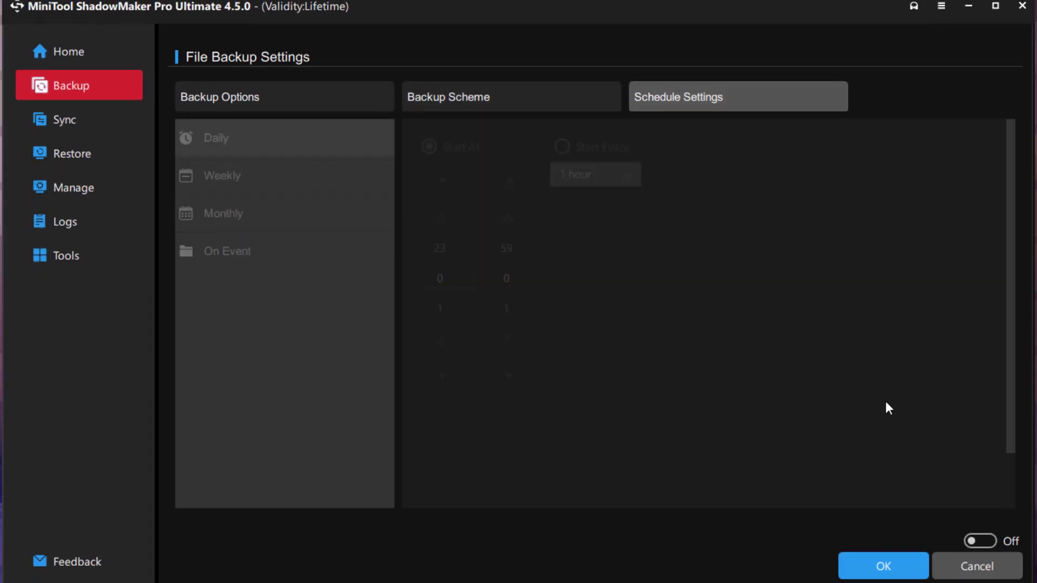
left_click(986, 542)
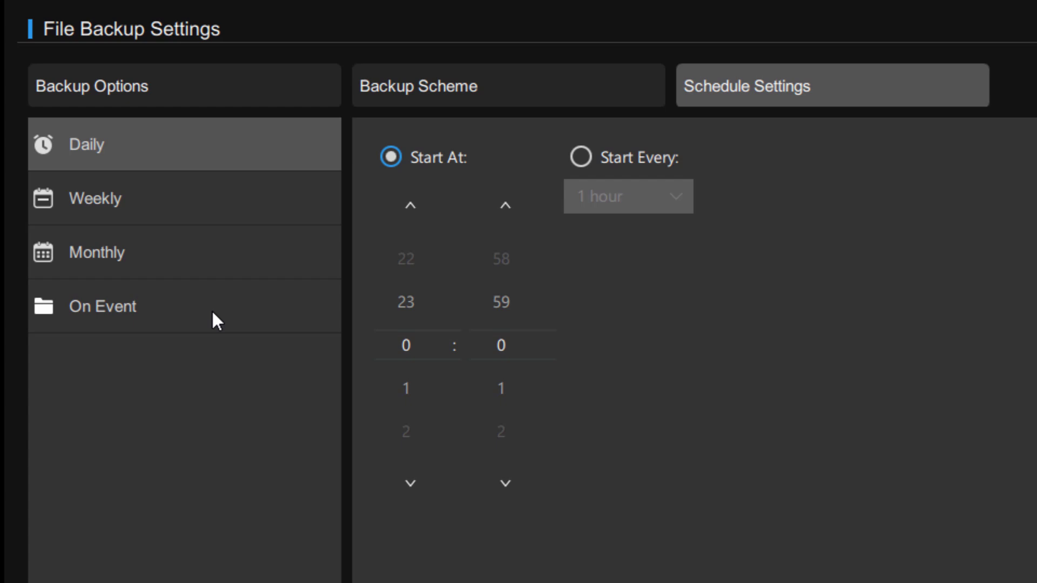
left_click(580, 158)
left_click(628, 196)
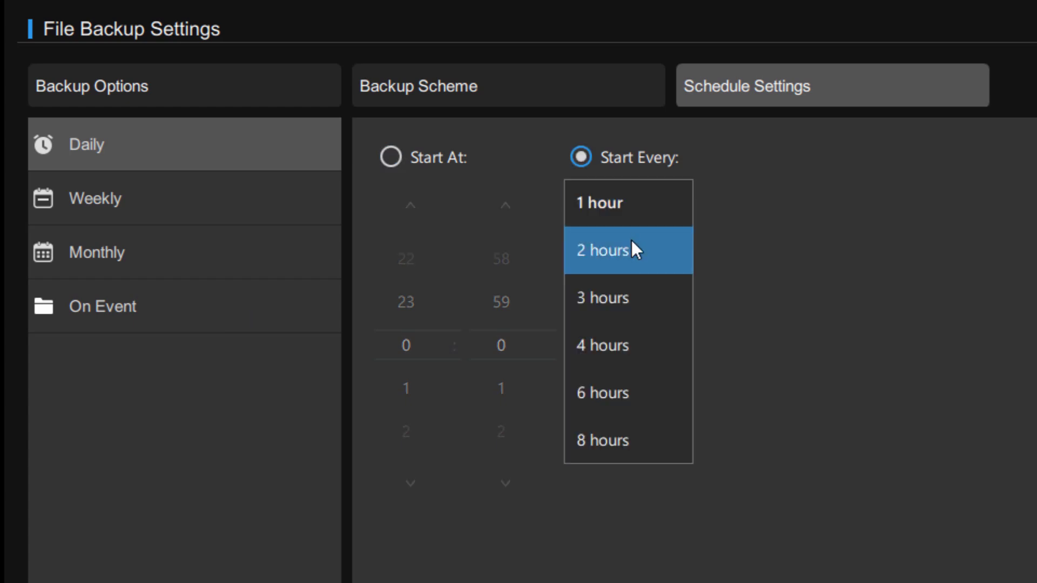
left_click(754, 216)
left_click(391, 157)
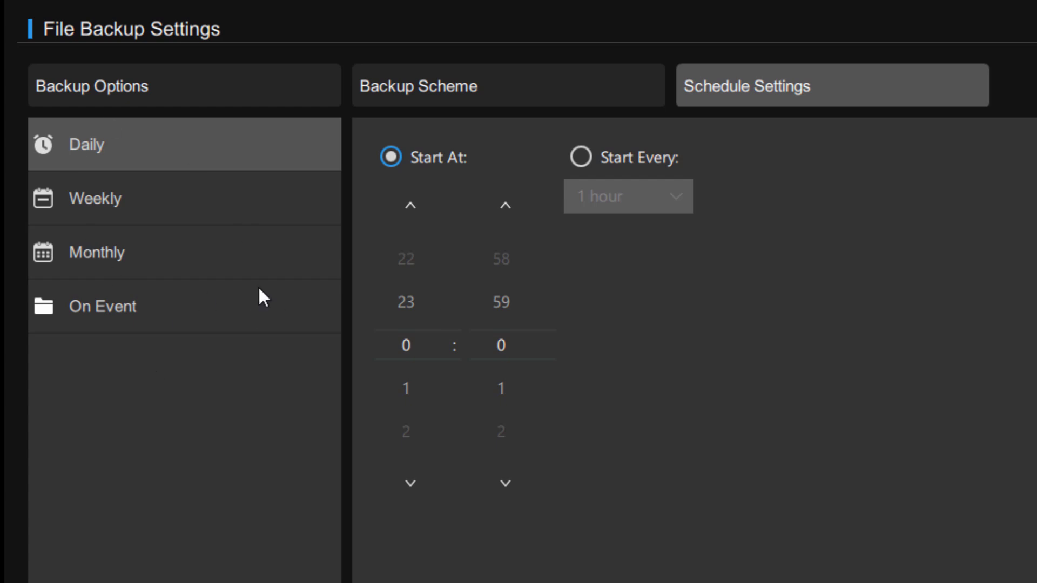
left_click(978, 543)
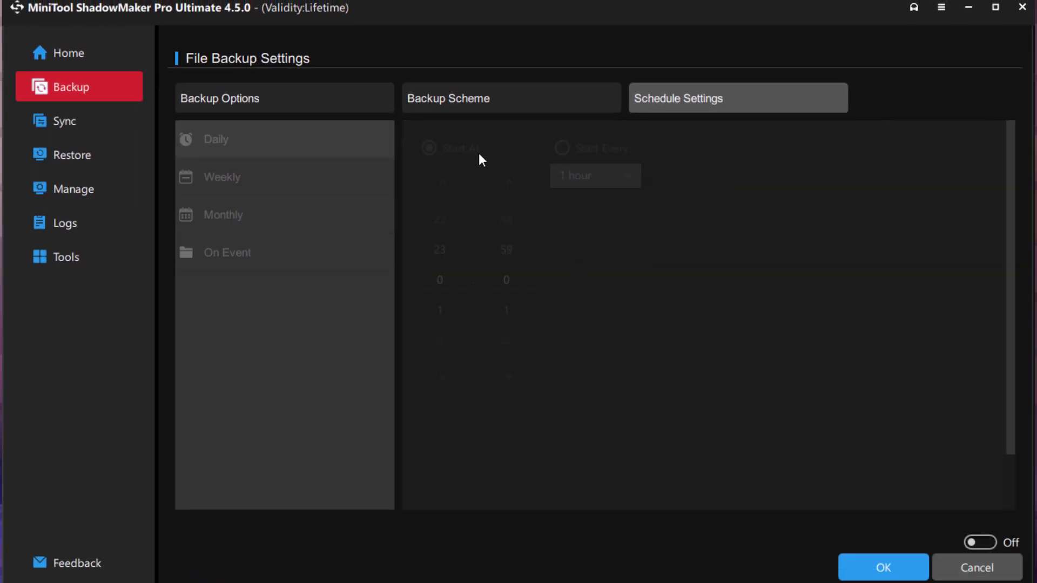
left_click(315, 114)
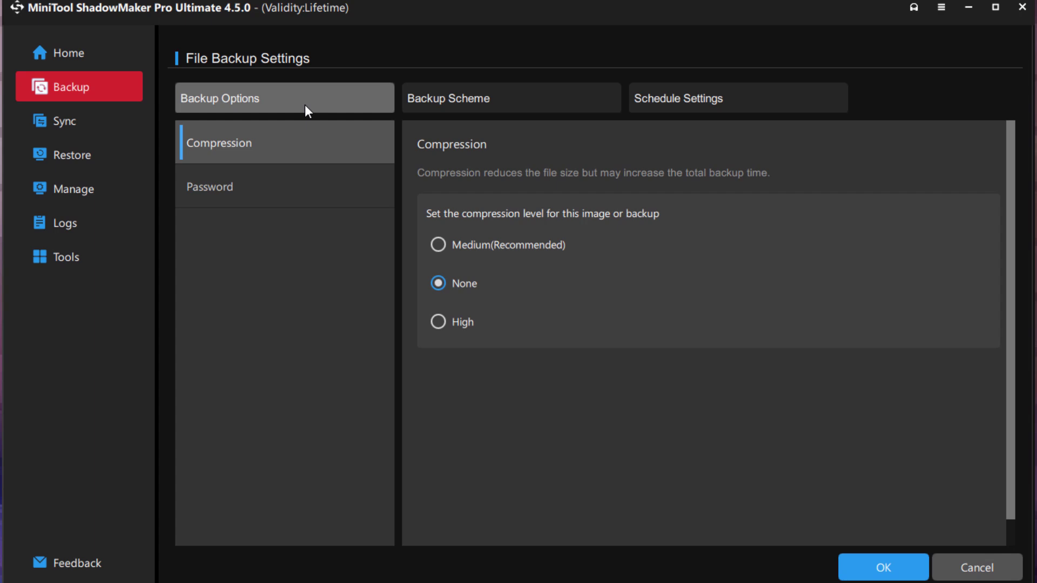
Save the settings and run the Elements+ backup immediately, confirming Back Up Now.
left_click(883, 567)
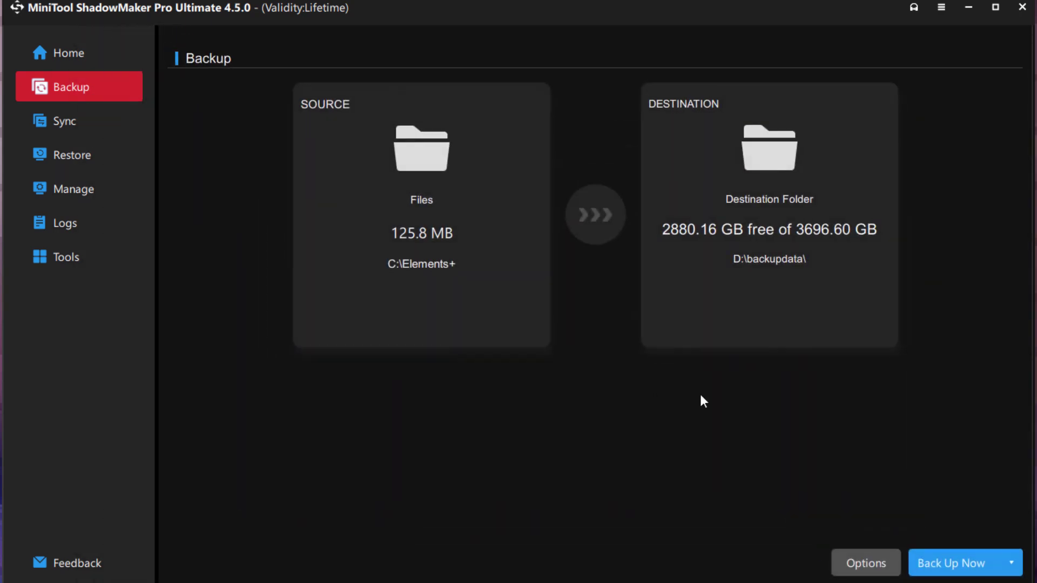
left_click(1011, 563)
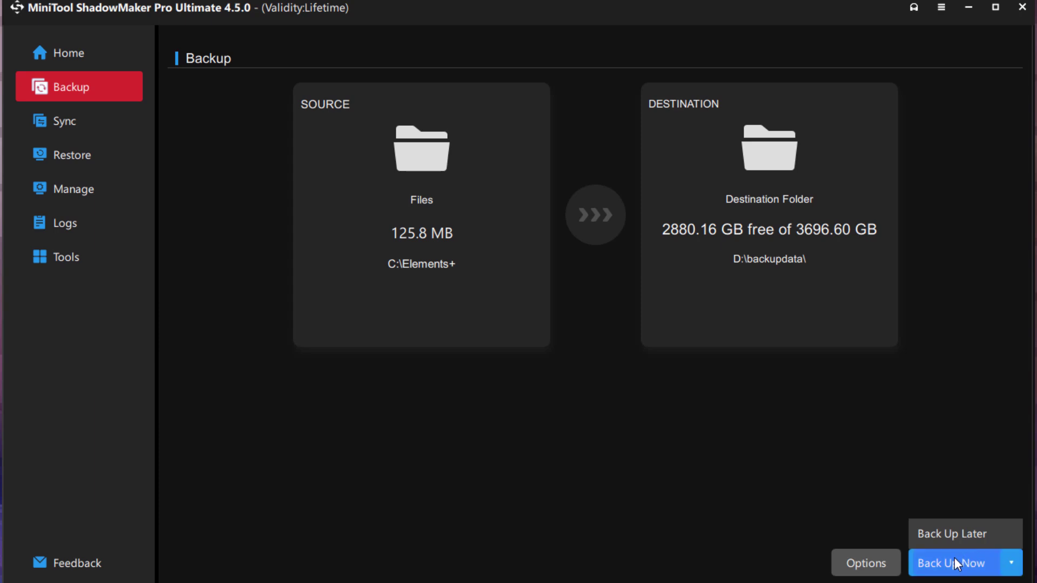
left_click(944, 531)
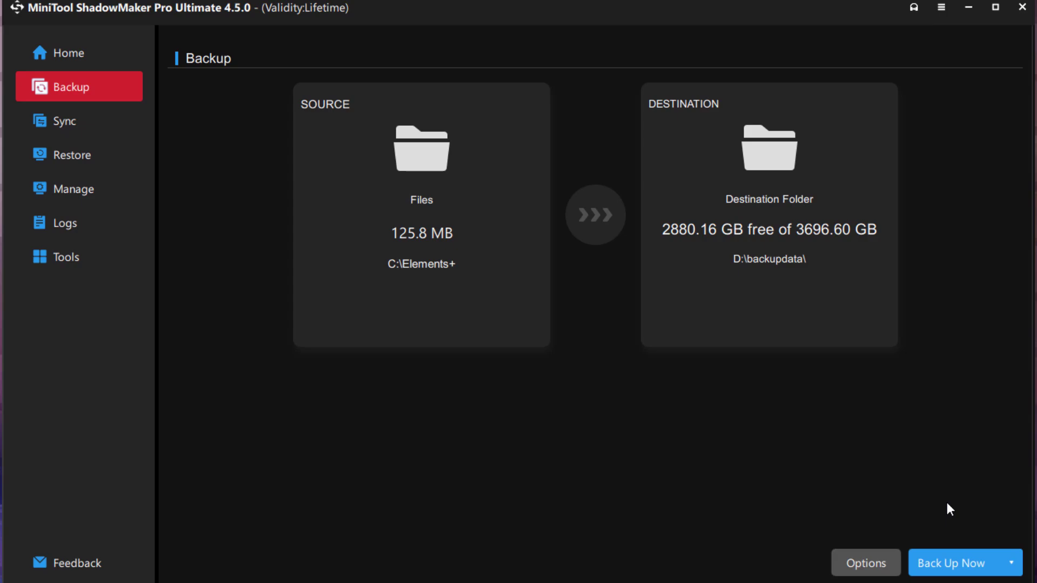
left_click(945, 562)
left_click(480, 325)
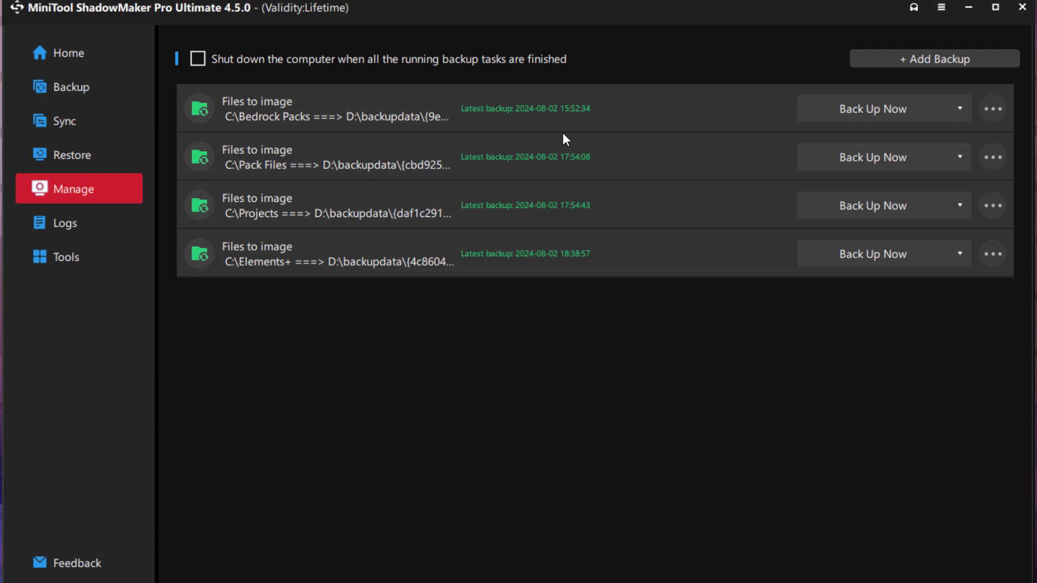
Review the Projects task's backup types and actions, then tick shutdown after all backups finish.
left_click(960, 205)
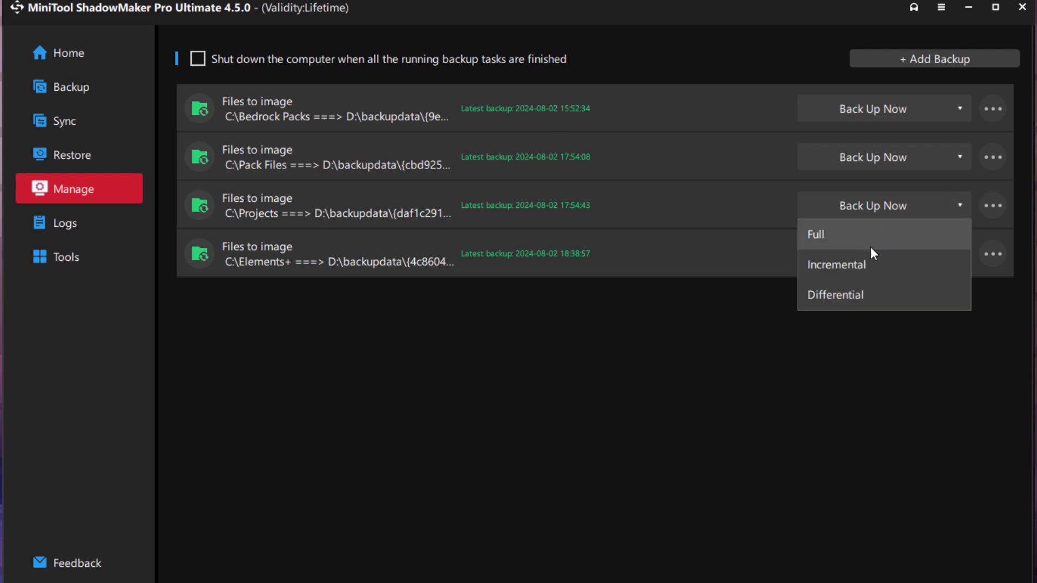
left_click(992, 207)
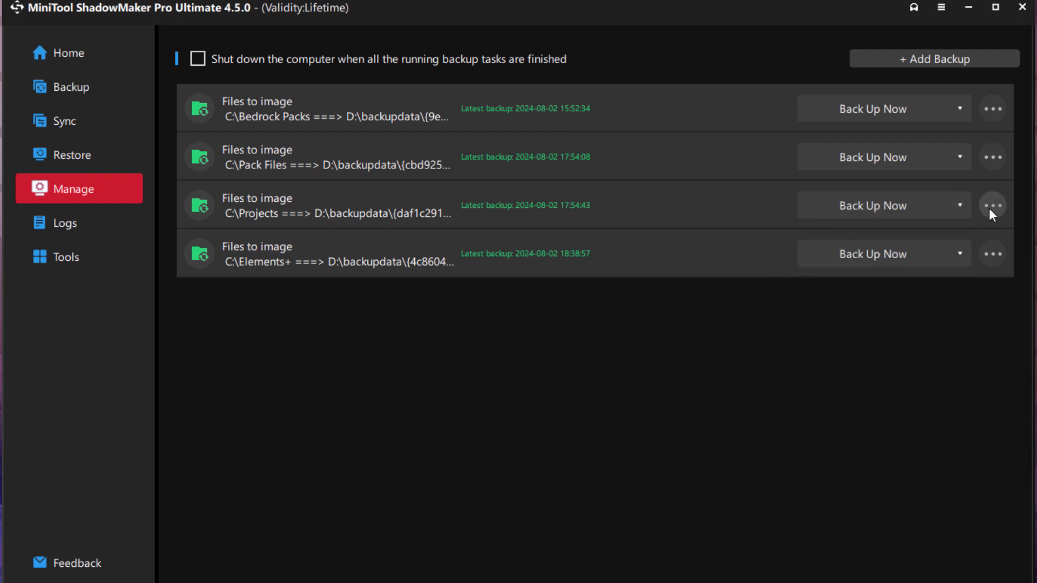
left_click(990, 207)
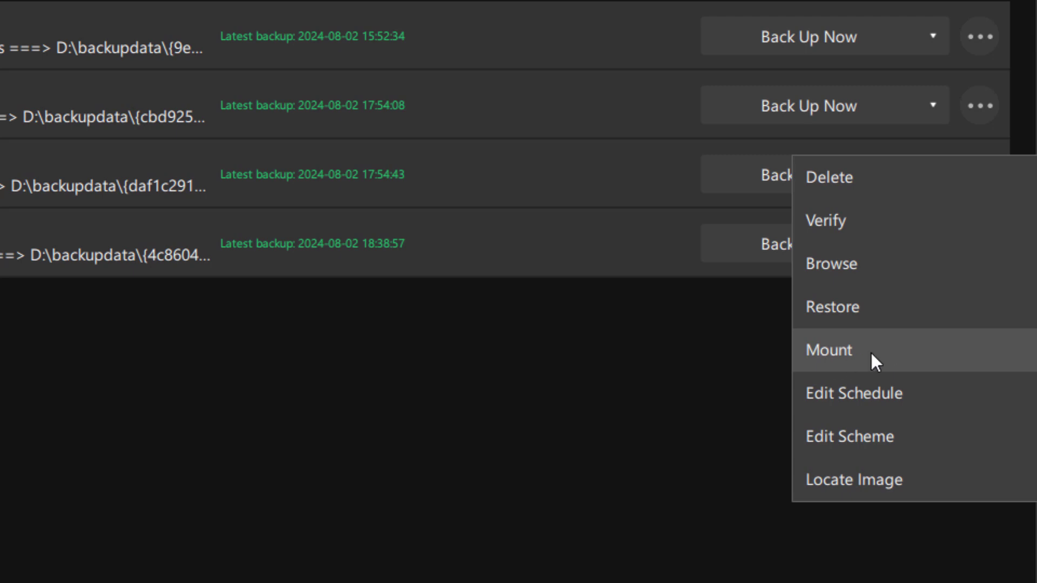
left_click(883, 424)
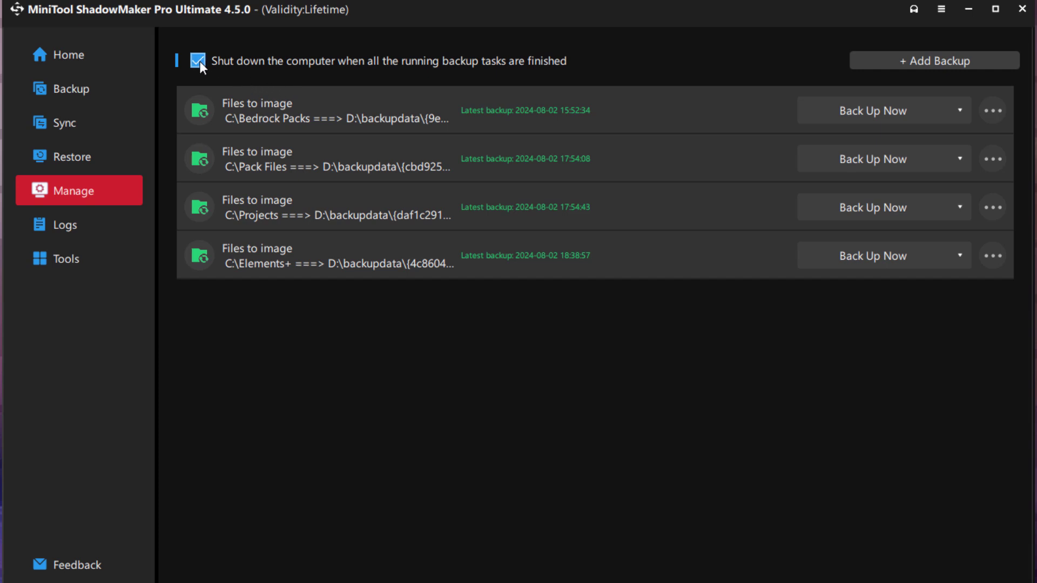
double_click(551, 73)
Clear the shutdown option and restore Bedrock Packs' 8/2/2024 3:52 PM version, everything under C:.
left_click(243, 74)
left_click(81, 154)
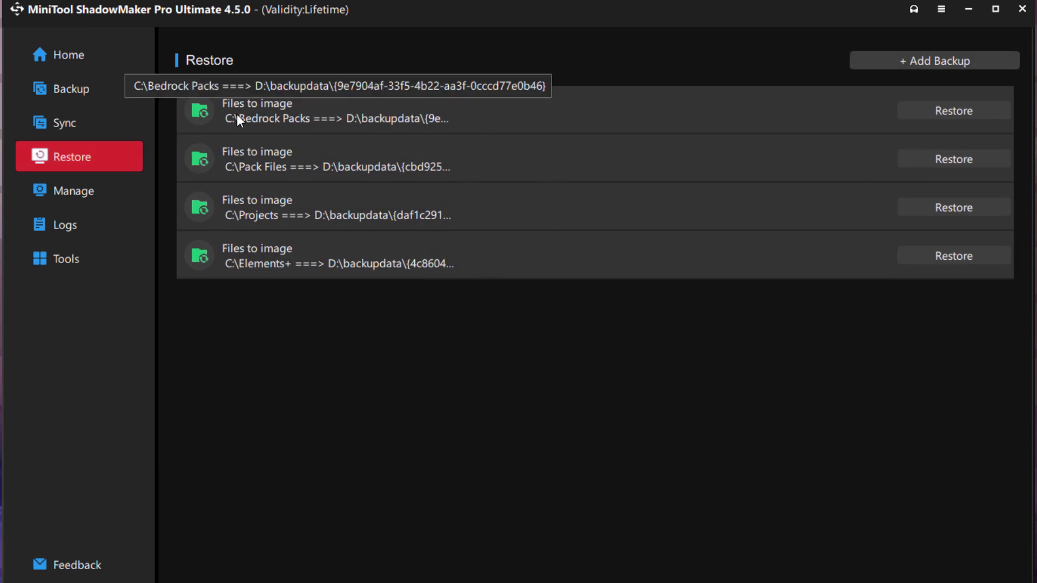
left_click(950, 111)
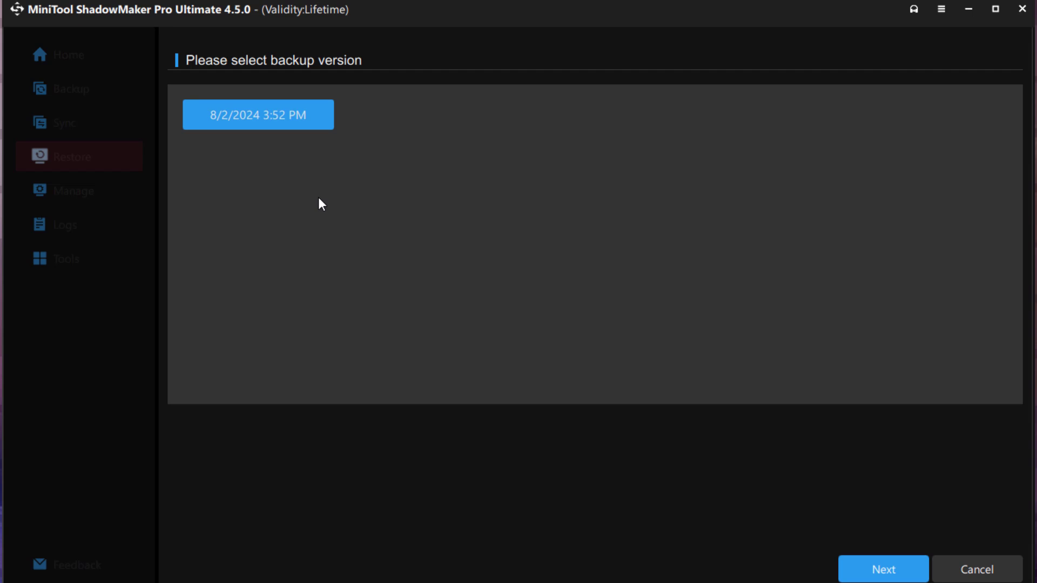
left_click(889, 562)
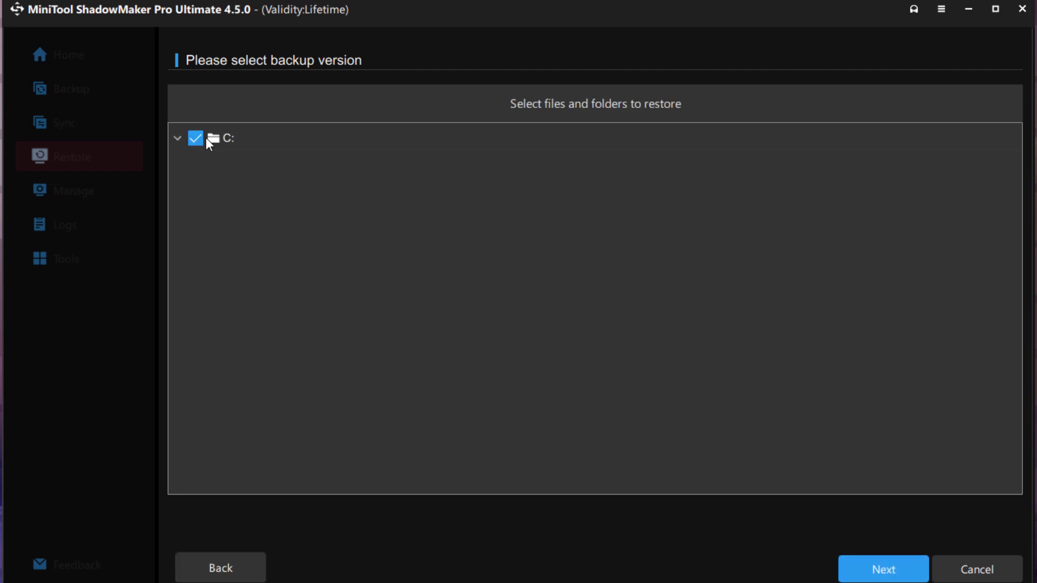
left_click(879, 575)
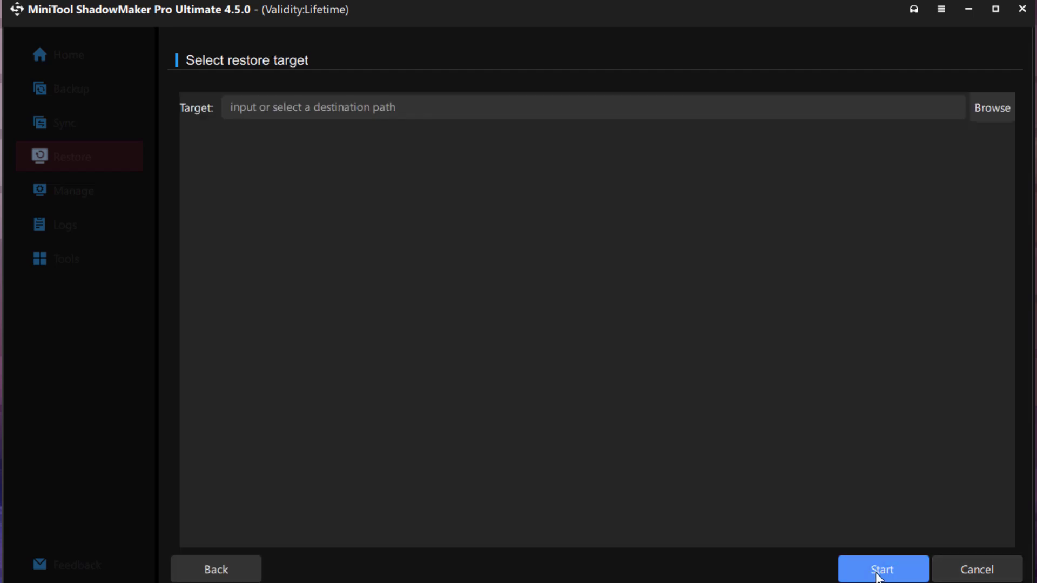
Restore the files into C:\Bedrock Packs and finish after the success message.
left_click(986, 112)
double_click(444, 125)
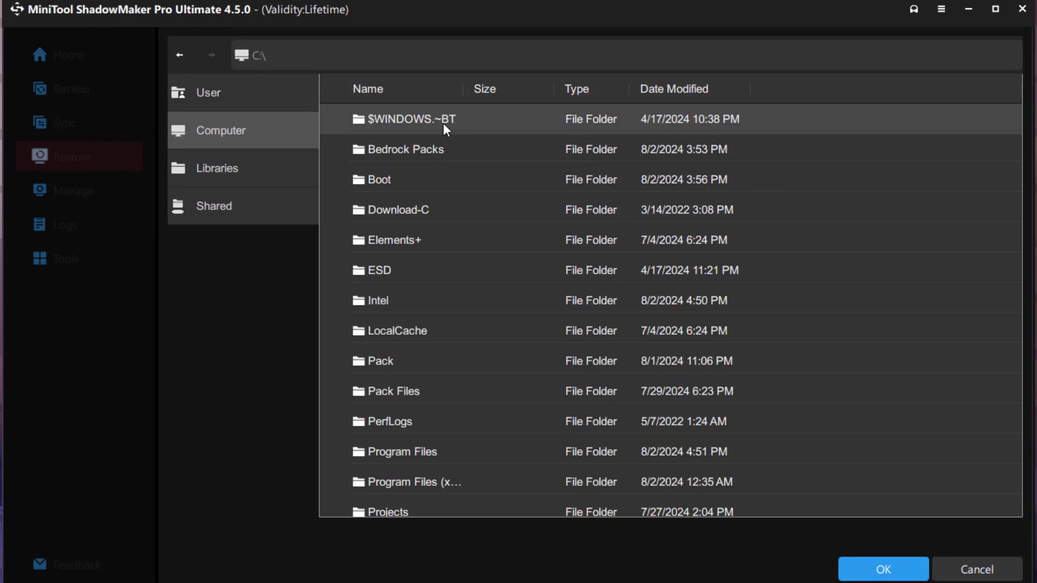
left_click(449, 148)
left_click(888, 570)
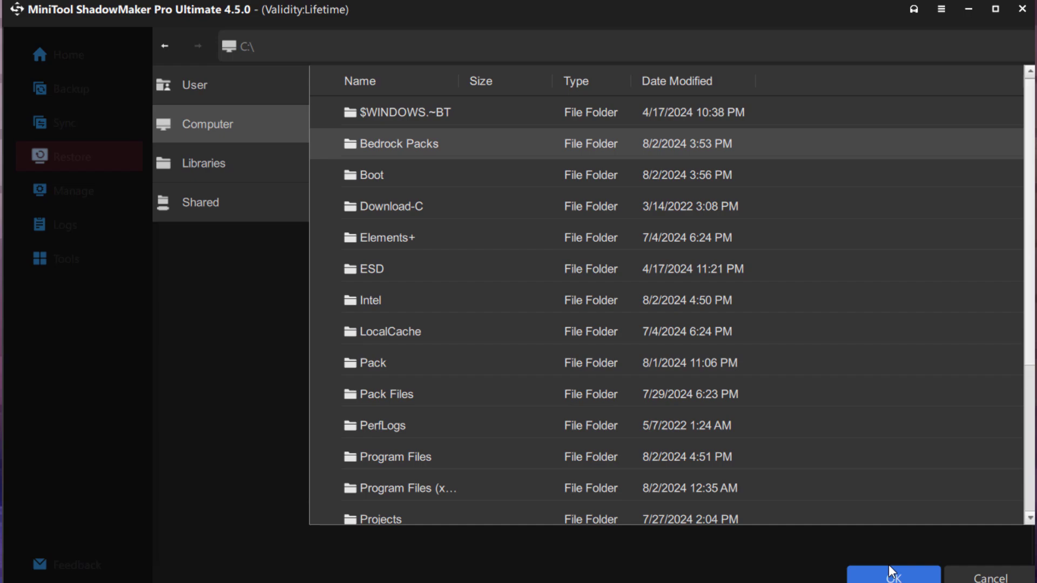
left_click(894, 573)
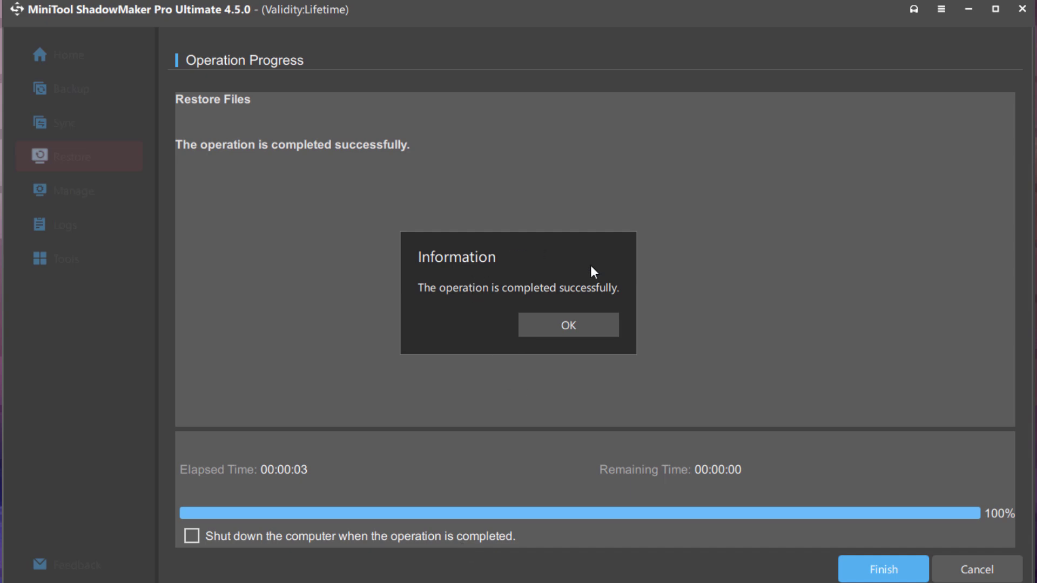
left_click(577, 325)
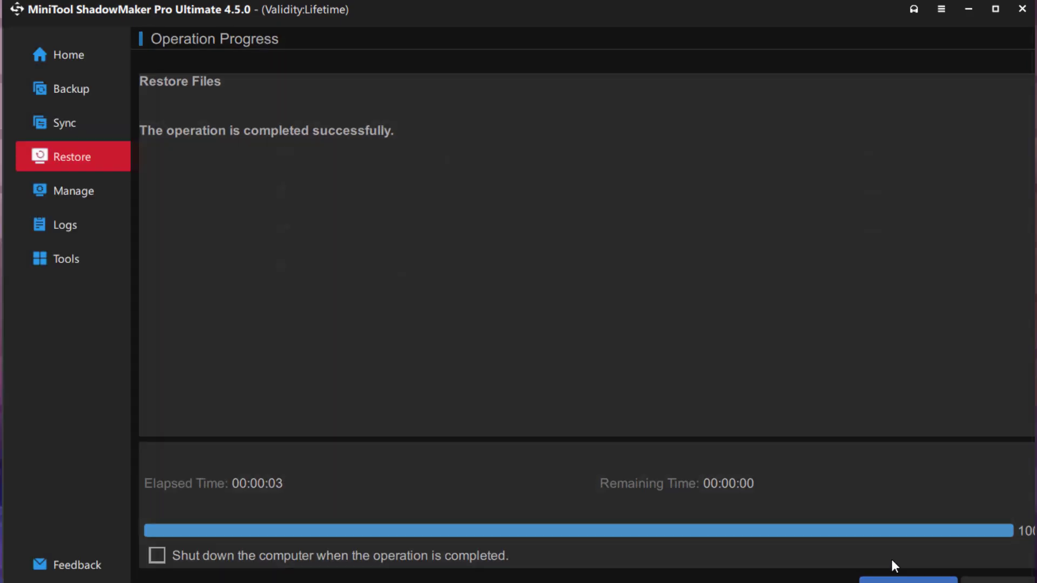
left_click(891, 561)
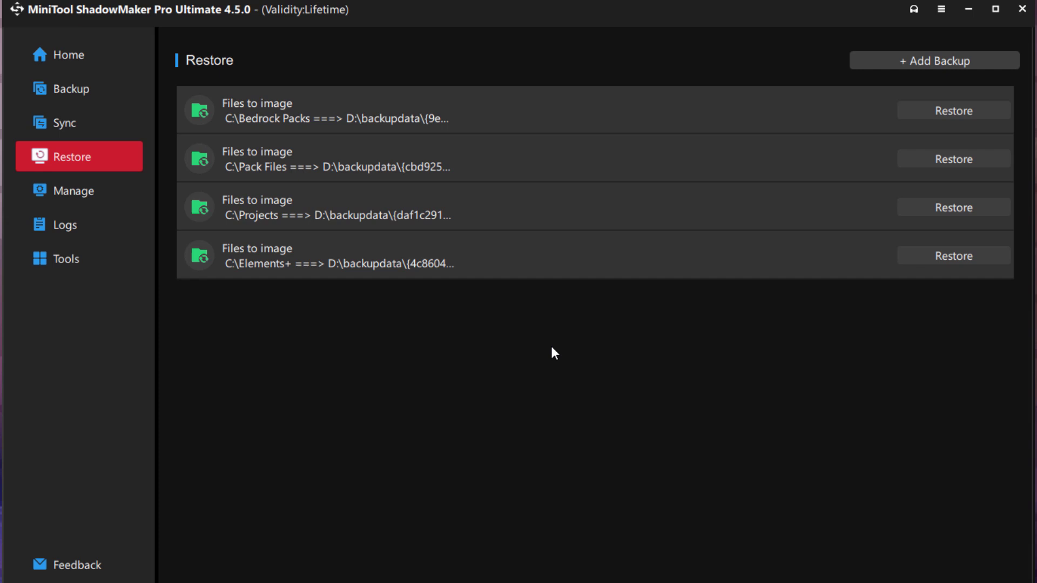
Return to the Backup page showing C:\Elements+ backing up to D:\backupdata\.
left_click(87, 91)
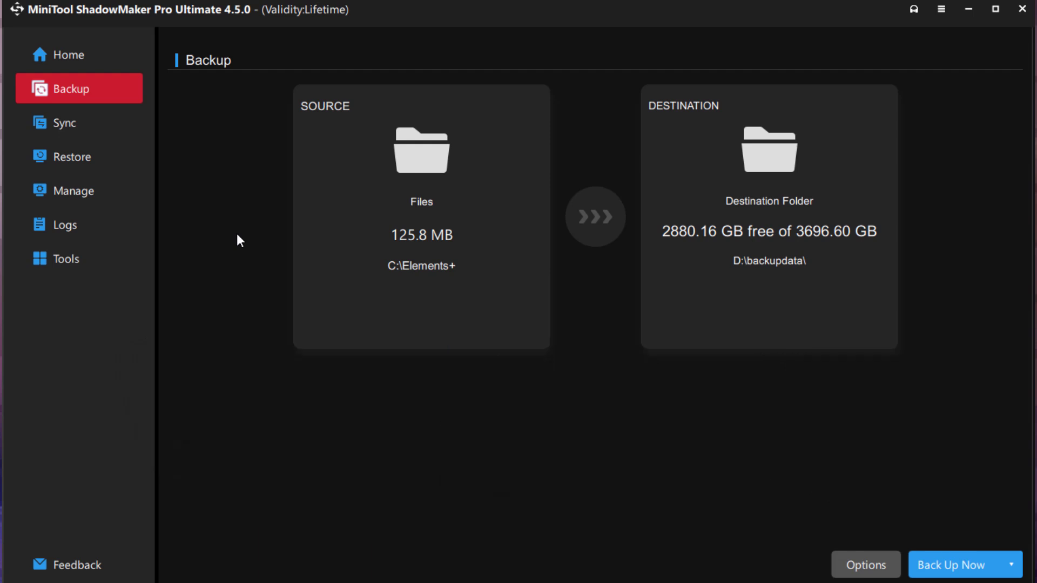
Pass through Sync and view the Logs showing four successful backup tasks from 24 hours.
left_click(86, 135)
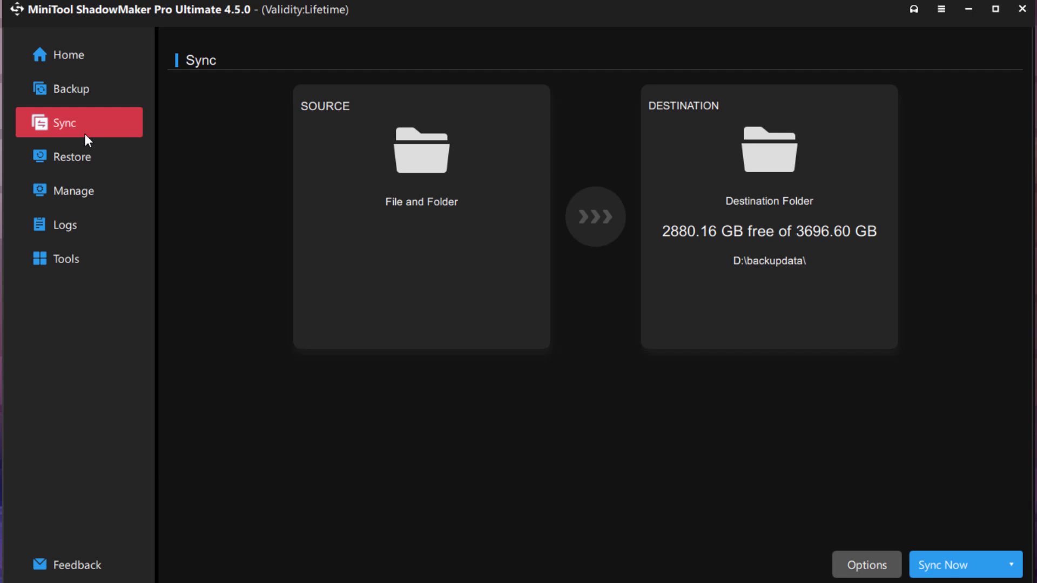
left_click(60, 226)
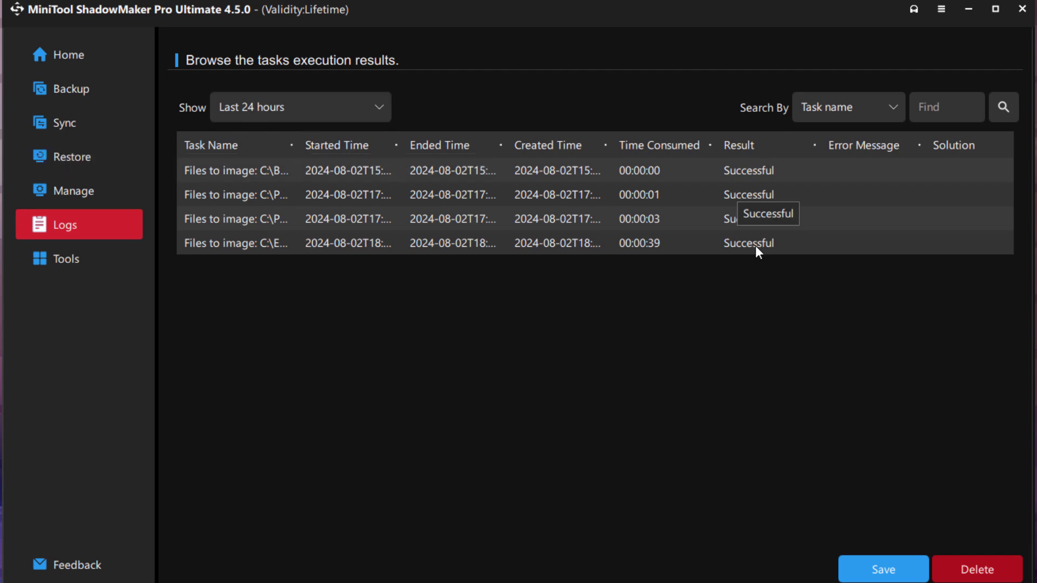
On the Tools page, open Dismount and cancel it, then start Media Builder with ISO File.
left_click(88, 261)
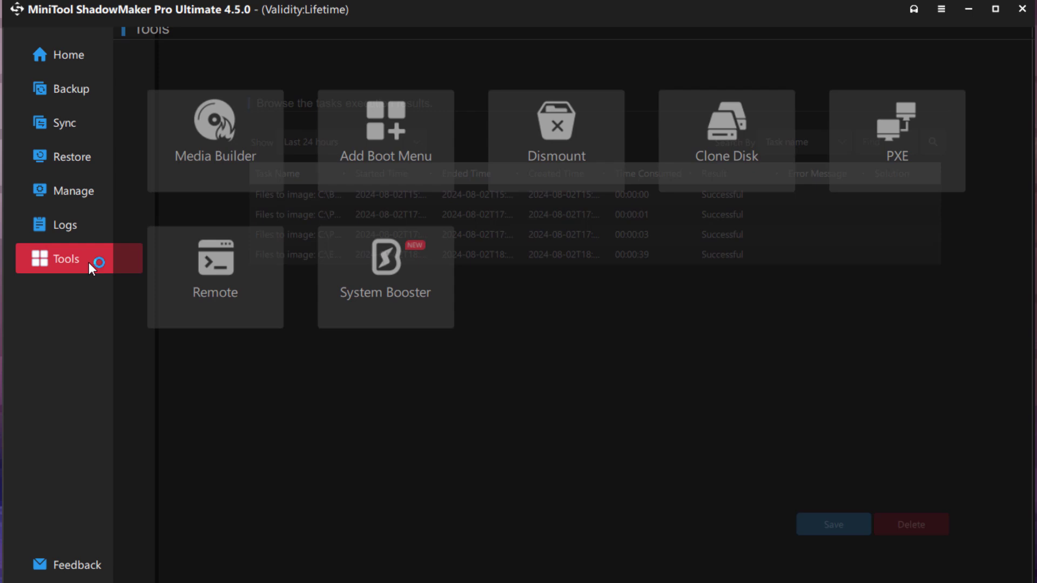
left_click(556, 168)
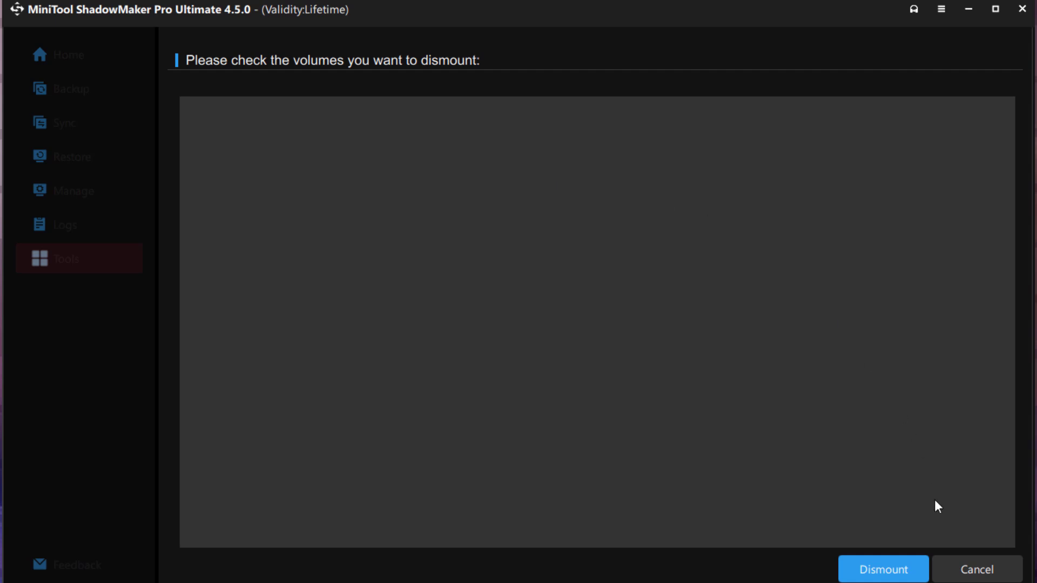
left_click(968, 560)
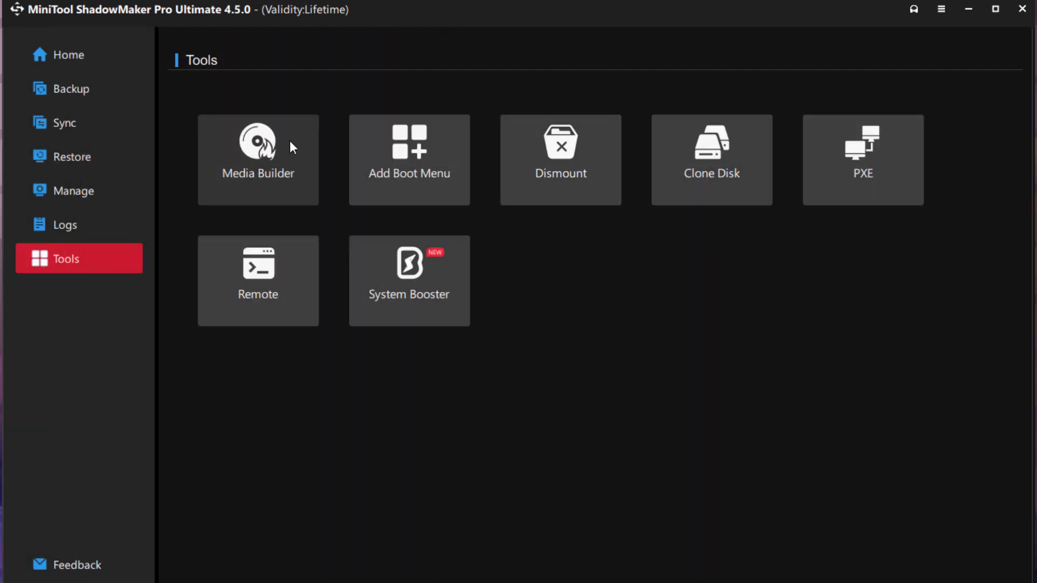
left_click(291, 147)
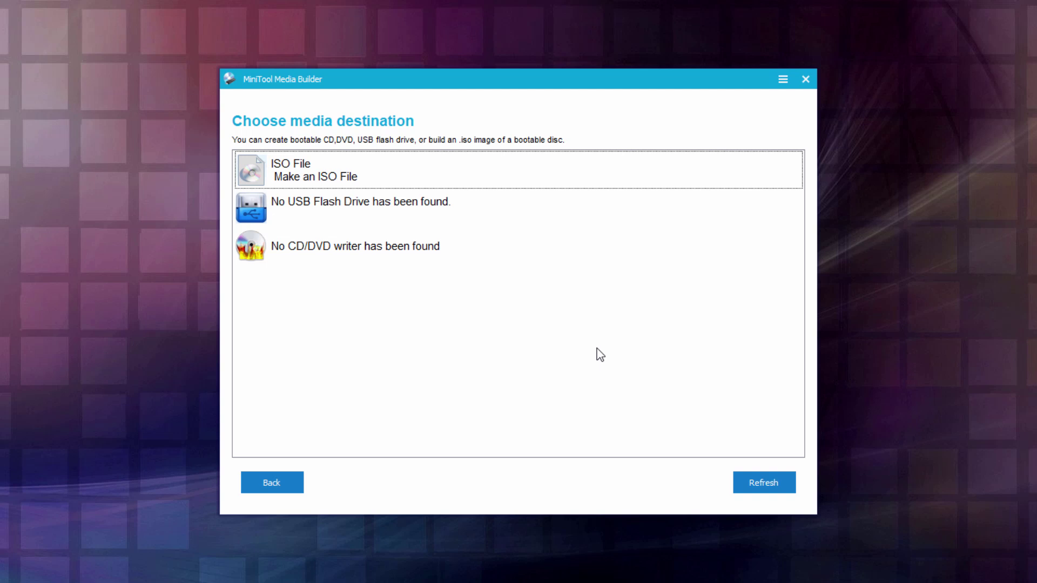
left_click(394, 178)
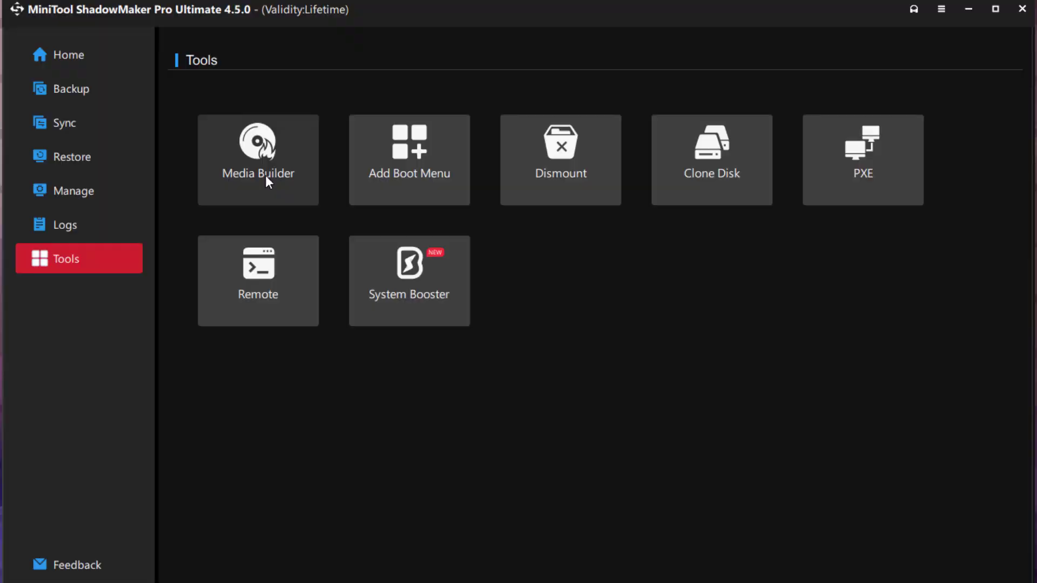
Open the Add Boot Menu, Clone Disk, PXE and System Booster tools one after another.
left_click(416, 176)
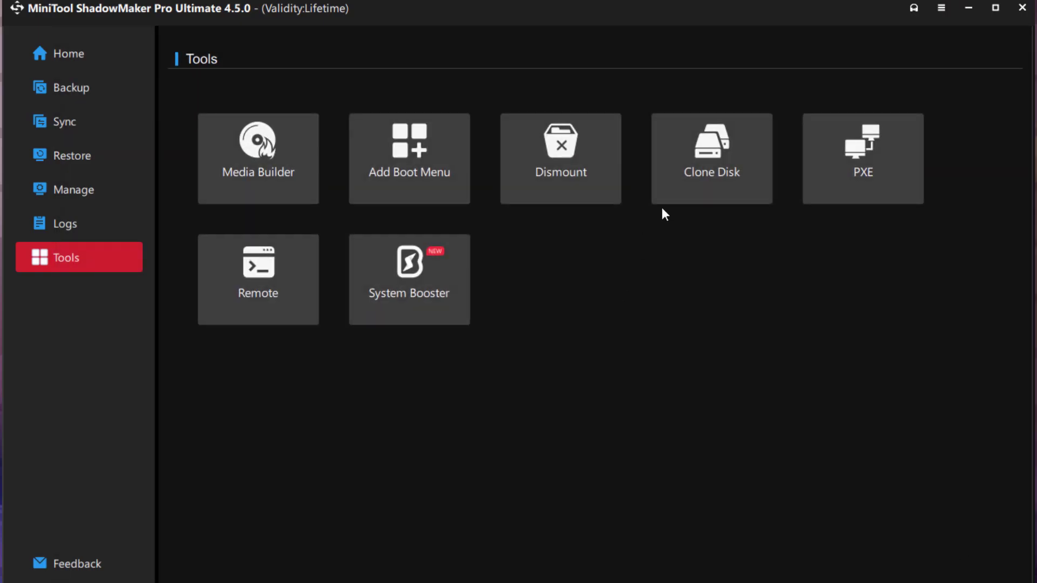
left_click(701, 154)
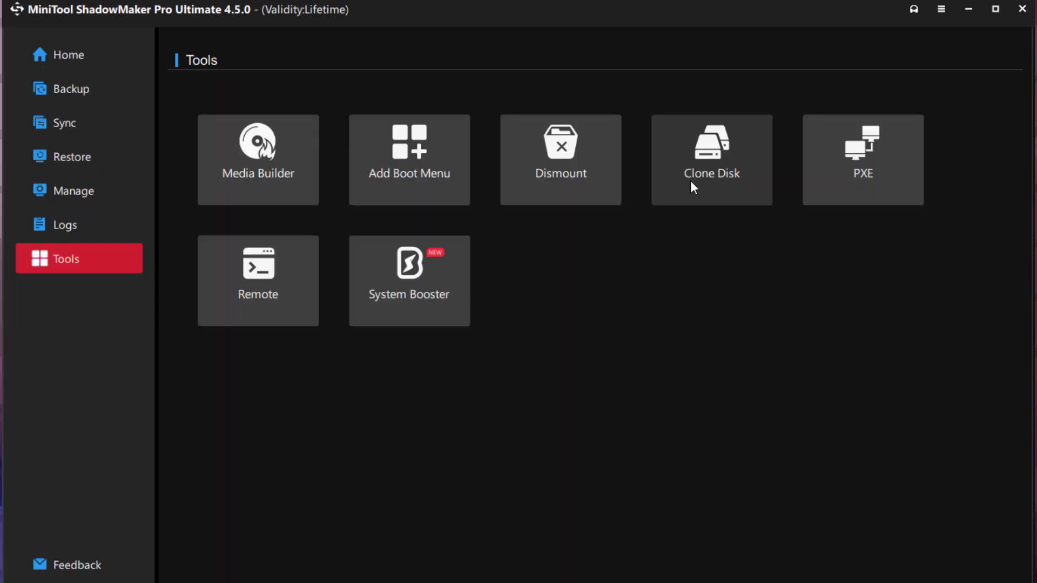
left_click(853, 167)
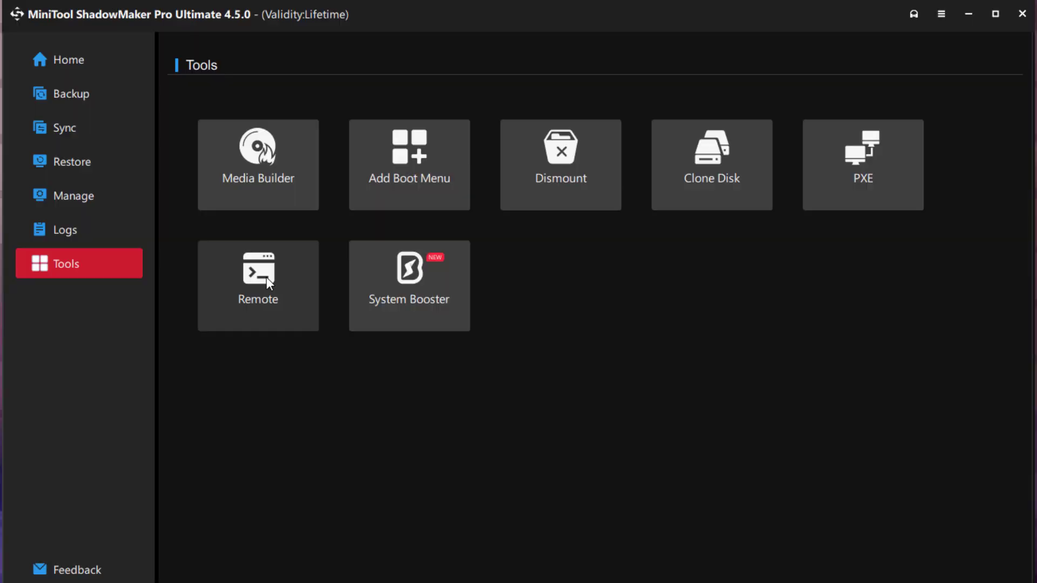
left_click(445, 287)
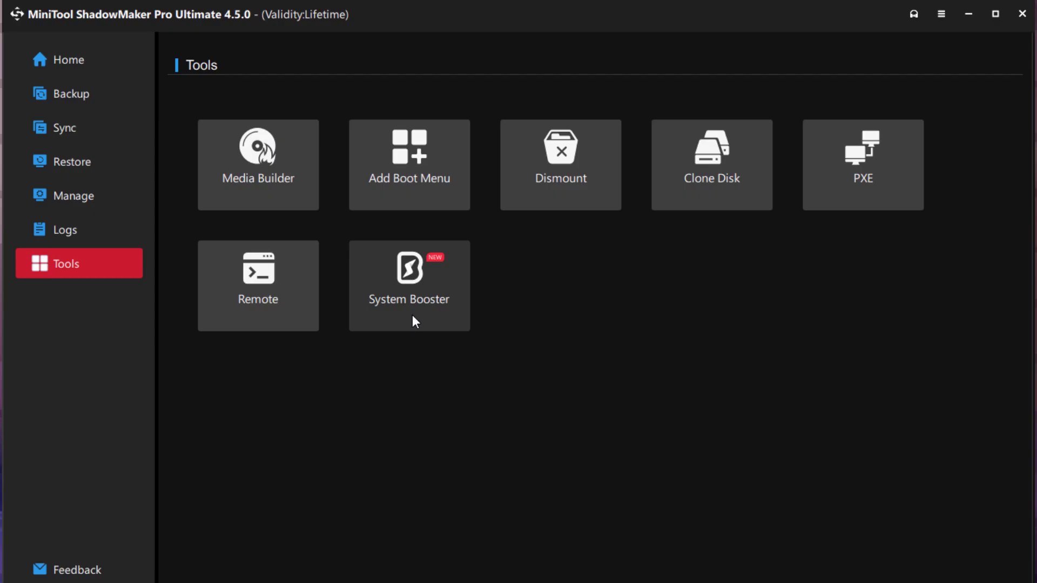
Go back to the Home dashboard, then browse the MiniTool Support Center web page.
left_click(76, 57)
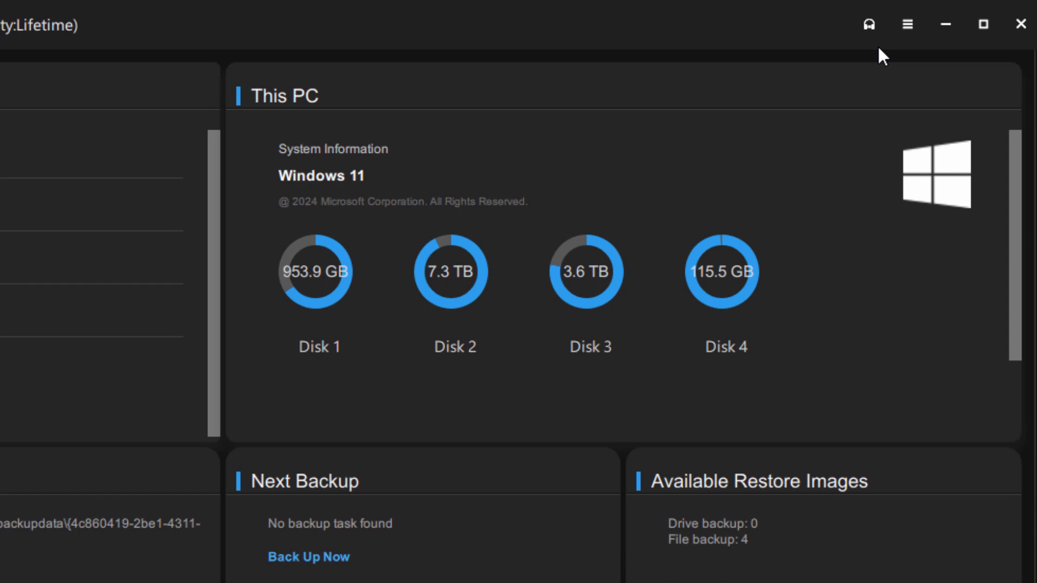
left_click(861, 25)
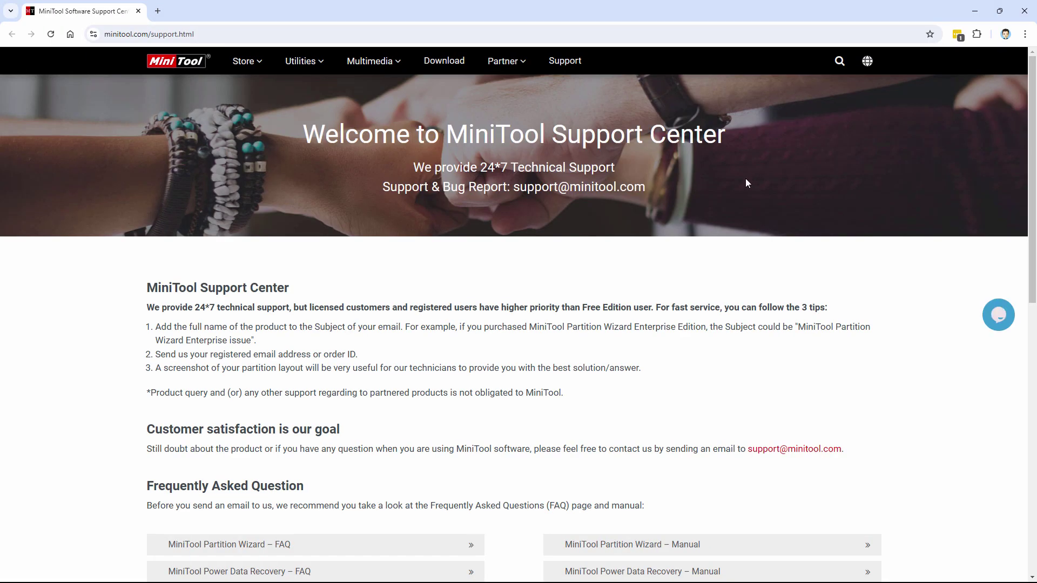
scroll(514, 427, "down", 4)
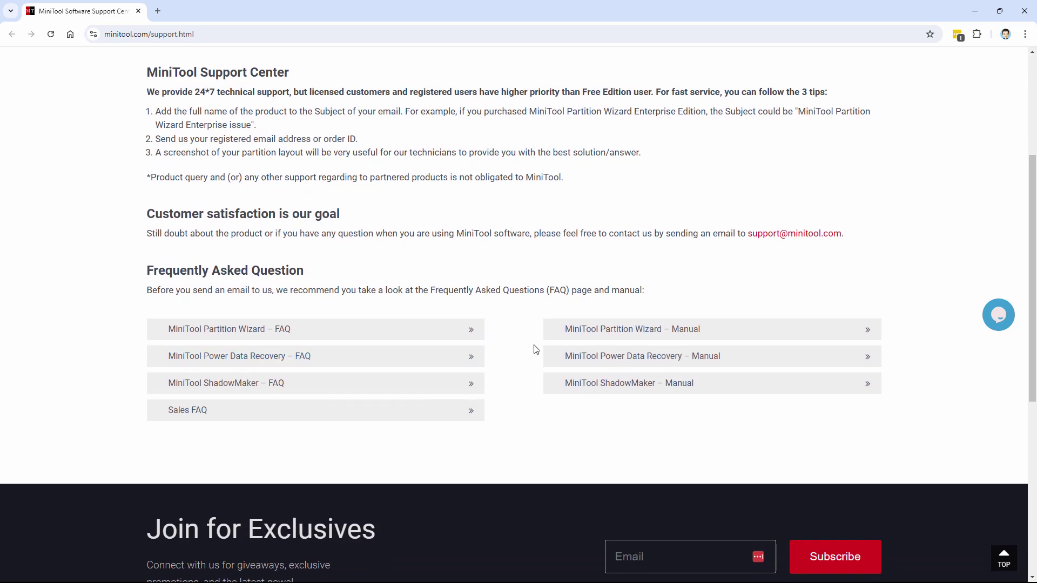
scroll(534, 356, "up", 4)
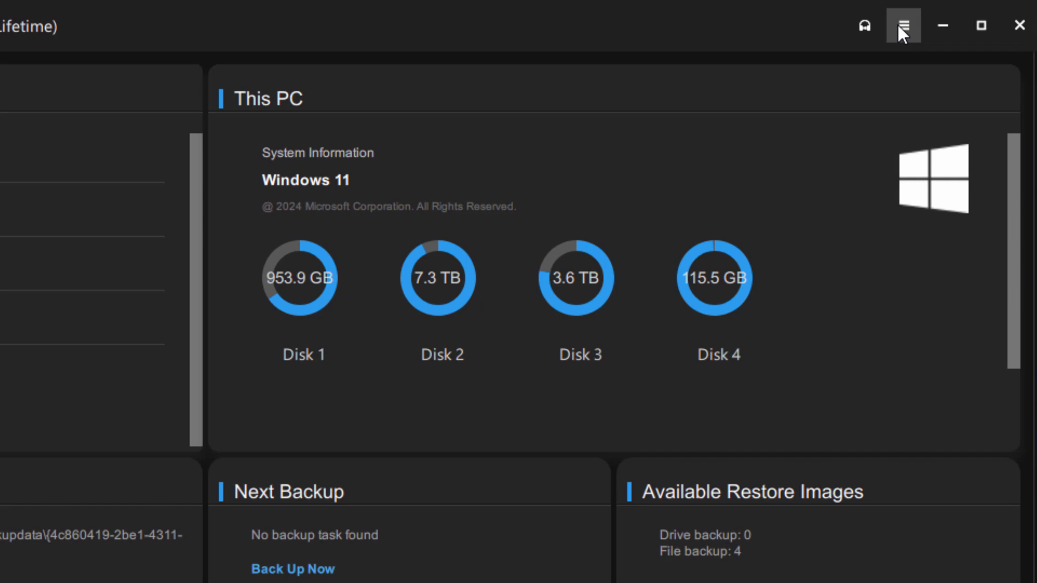
Keep the interface language set to English from the main menu.
left_click(899, 24)
left_click(899, 22)
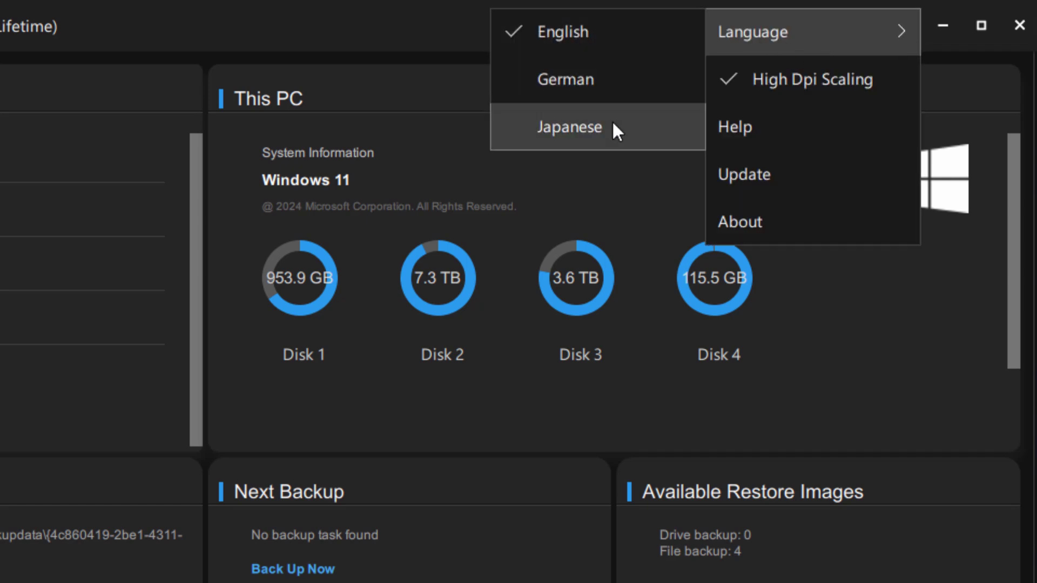
Scroll through the online ShadowMaker User Manual sections and back to the top.
left_click(767, 126)
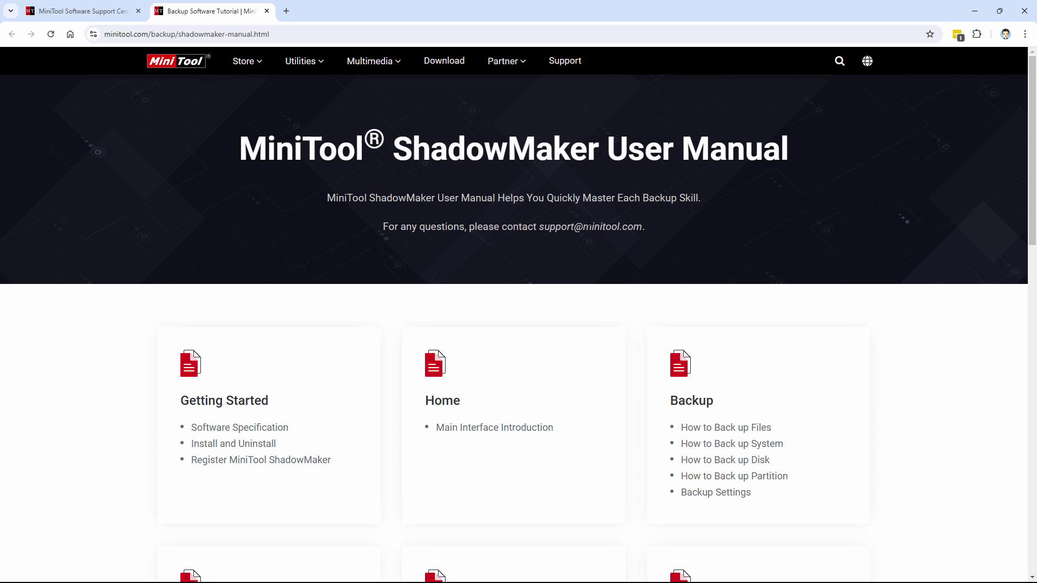
scroll(549, 263, "down", 4)
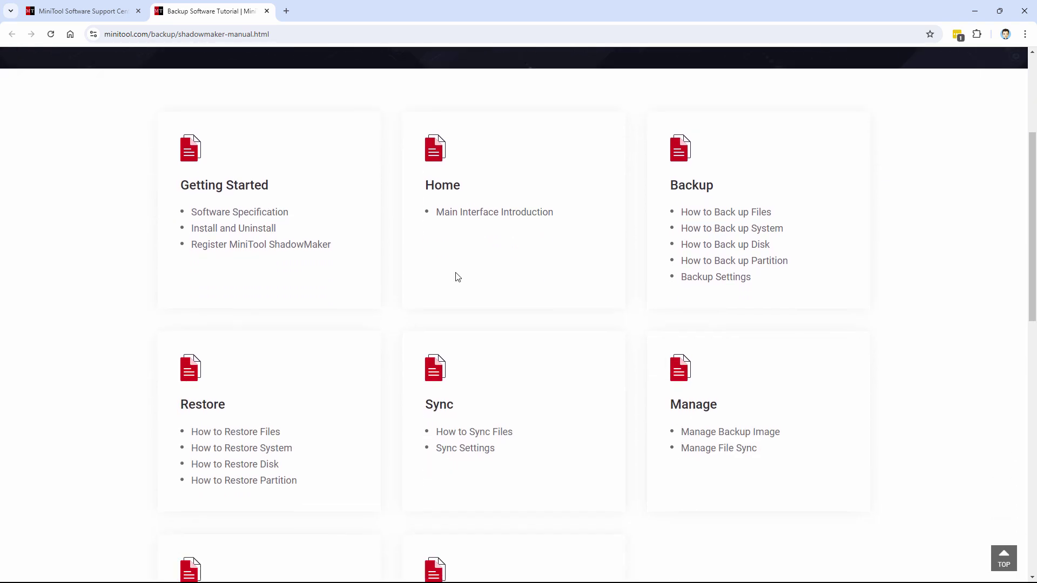
scroll(591, 309, "down", 5)
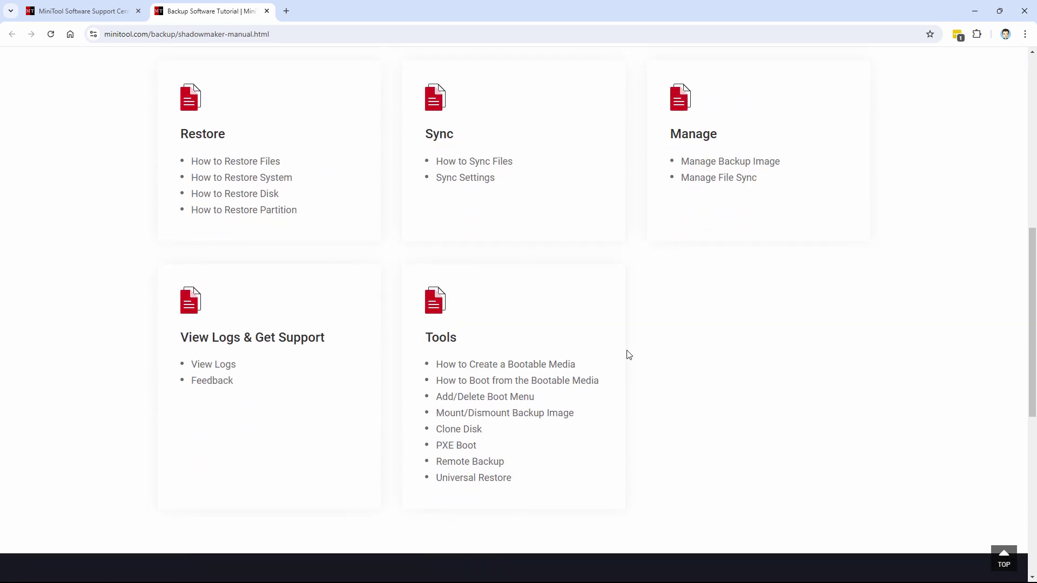
scroll(627, 354, "up", 4)
scroll(627, 355, "up", 5)
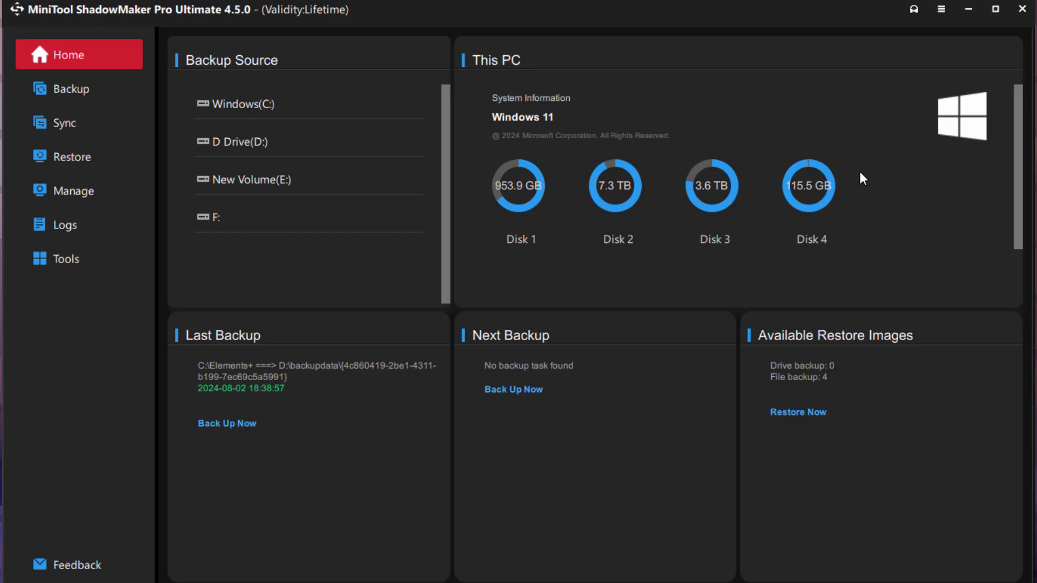
left_click(941, 9)
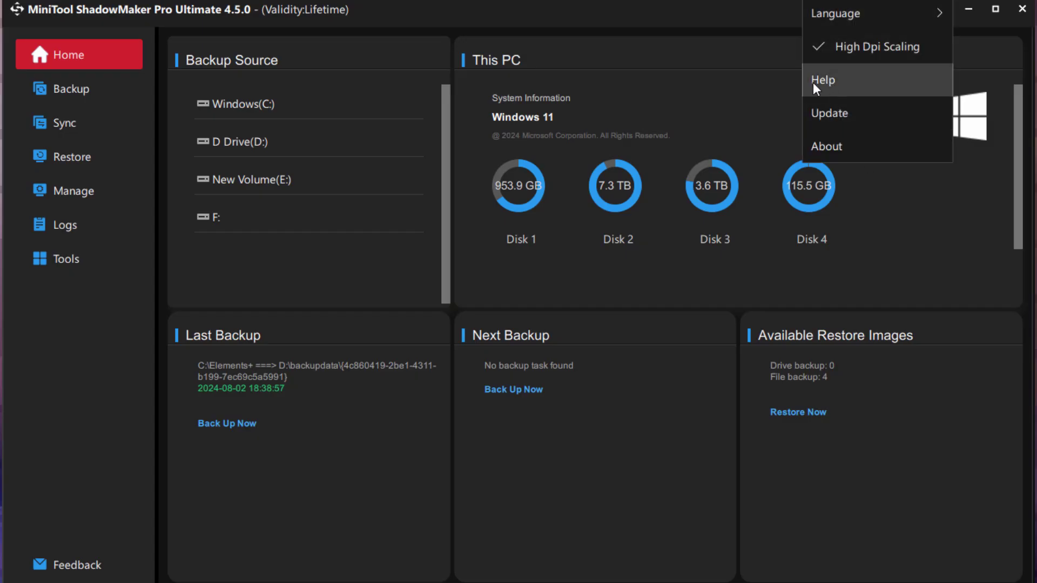
left_click(633, 63)
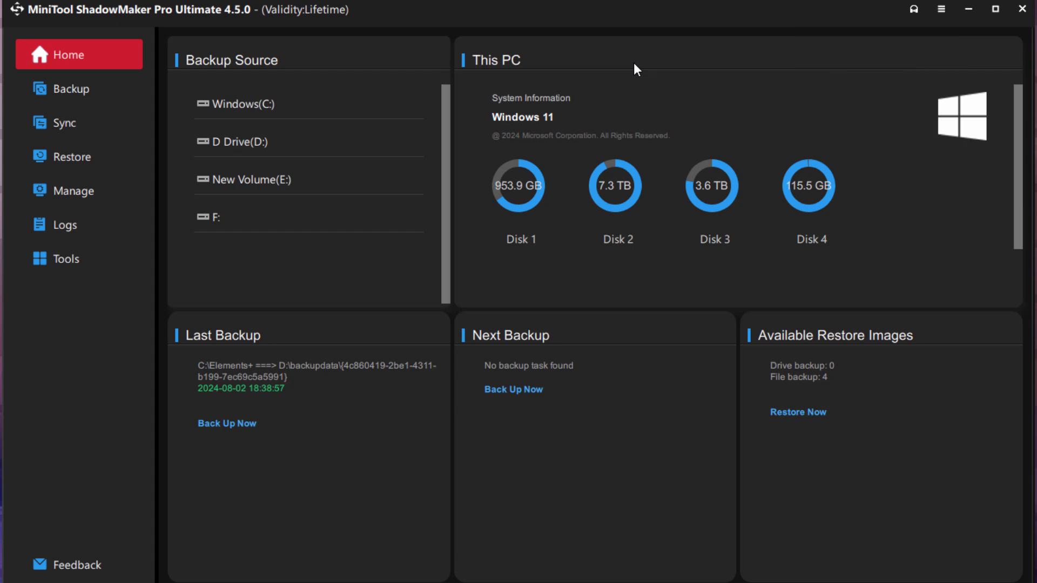